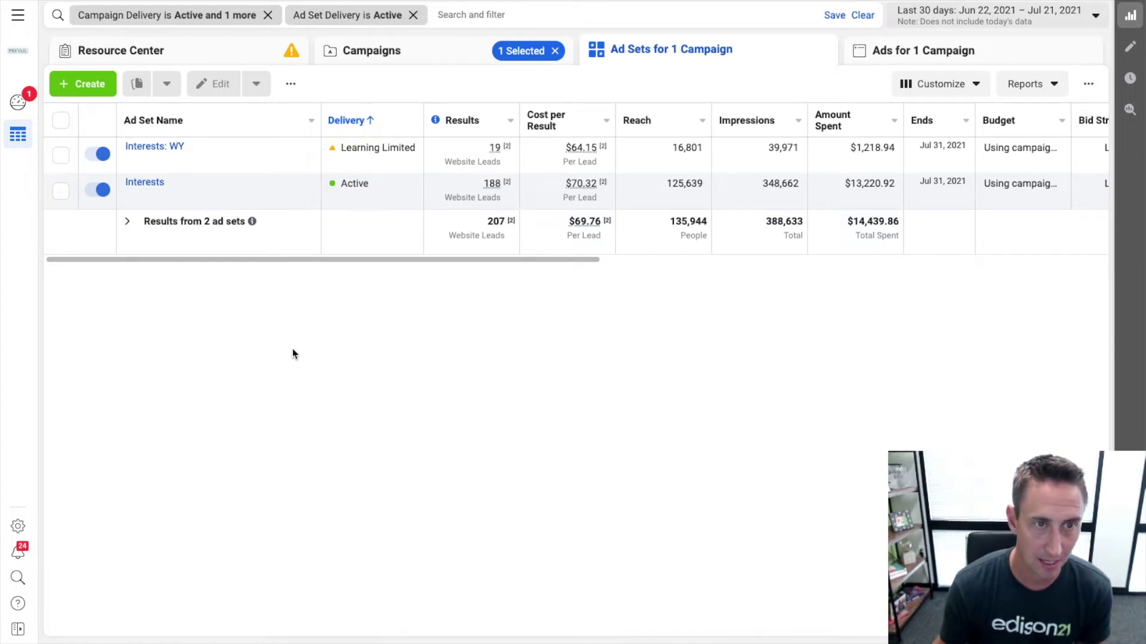
- Show the campaign's ad sets, Interests: WY and Interests, with Interests at $70.32 per lead
{"action": "mouse_move", "coordinate": [261, 198]}
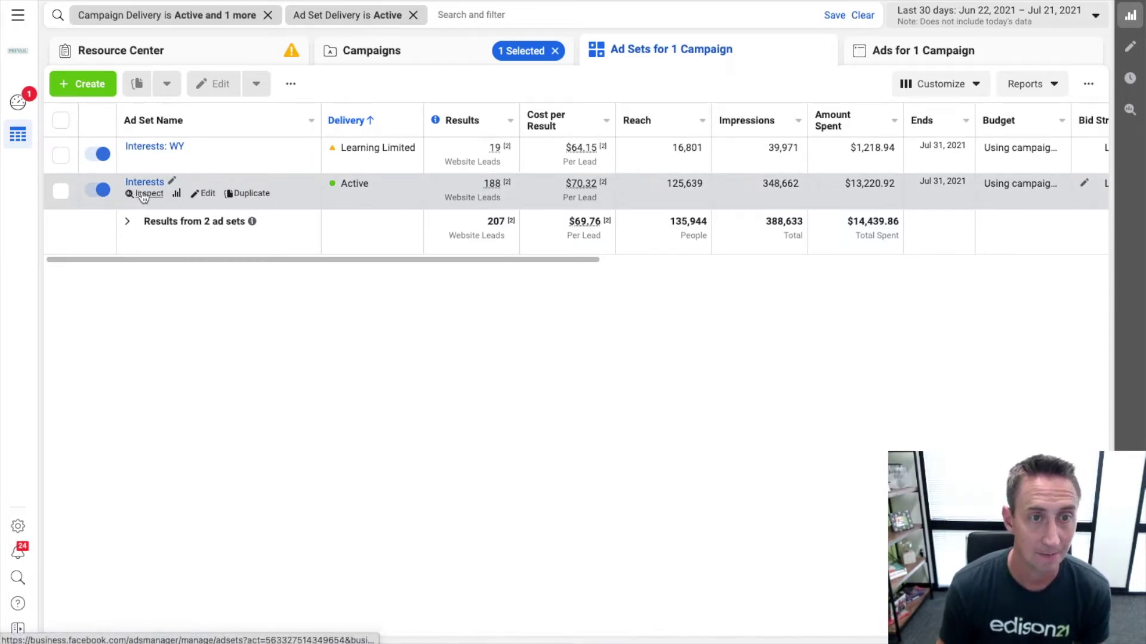
- Inspect the Interests ad set and overlay Amount Spent on its Cost Per Lead chart
{"action": "left_click", "coordinate": [143, 194]}
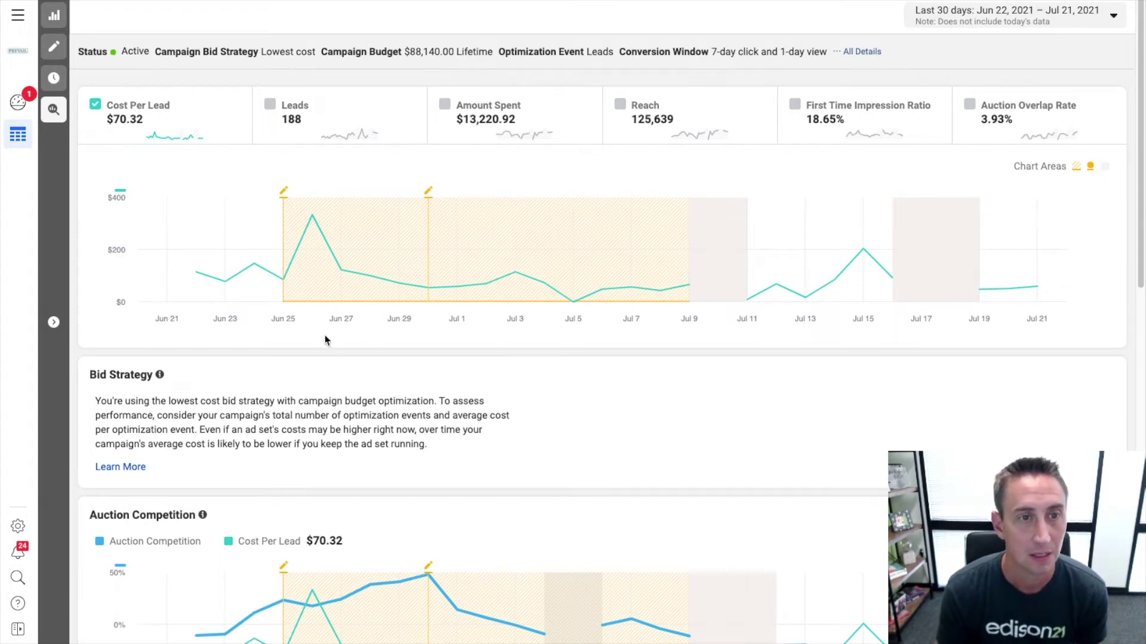
{"action": "scroll", "coordinate": [544, 377], "scroll_direction": "down", "scroll_amount": 1}
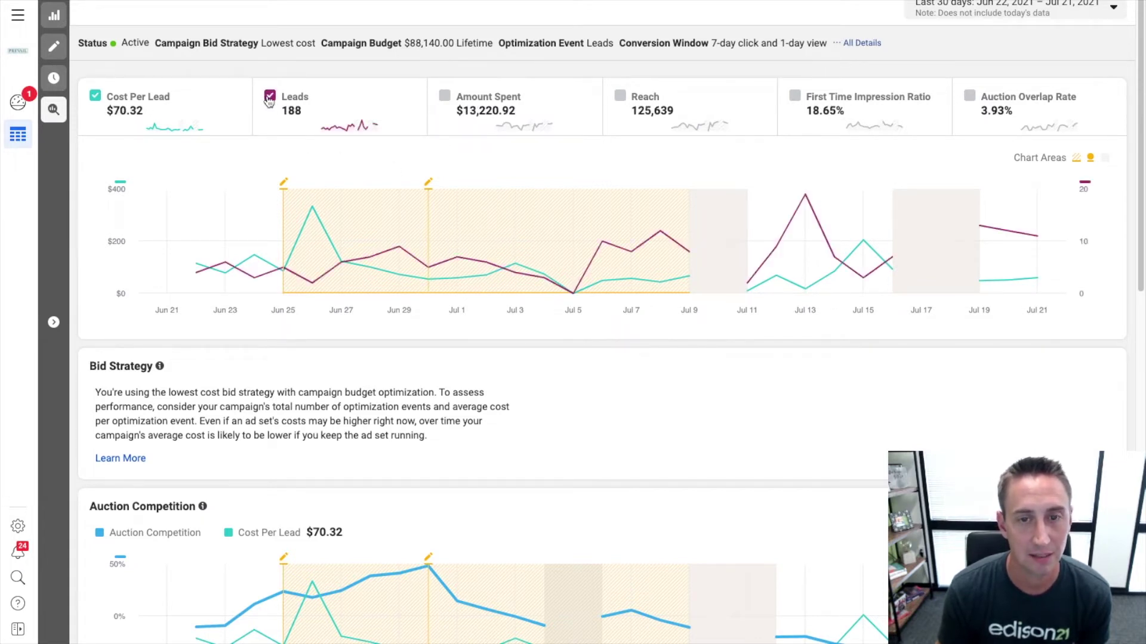
{"action": "left_click", "coordinate": [444, 97]}
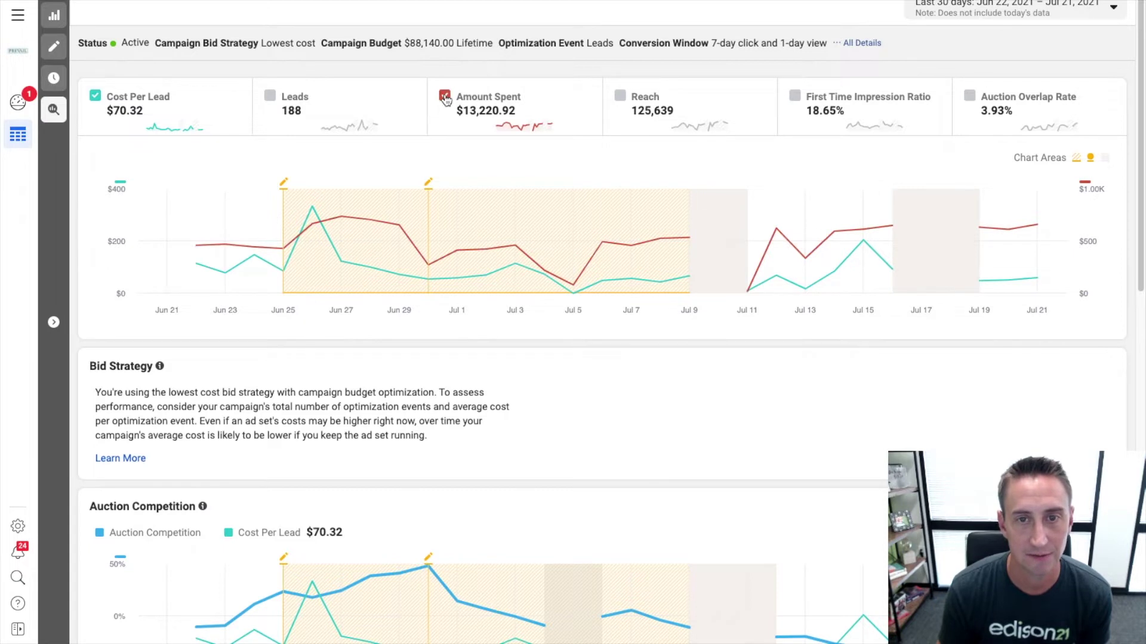
- Try the Amount Spent and Reach lines, then chart only First Time Impression Ratio
{"action": "left_click", "coordinate": [445, 98]}
{"action": "left_click", "coordinate": [621, 96]}
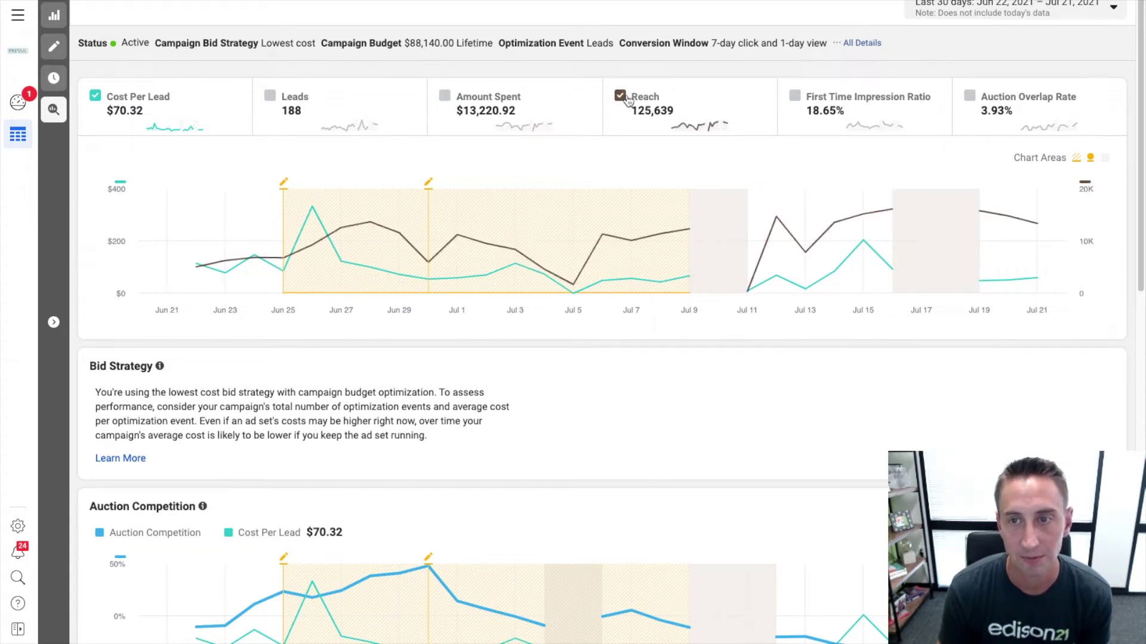
{"action": "left_click", "coordinate": [624, 98]}
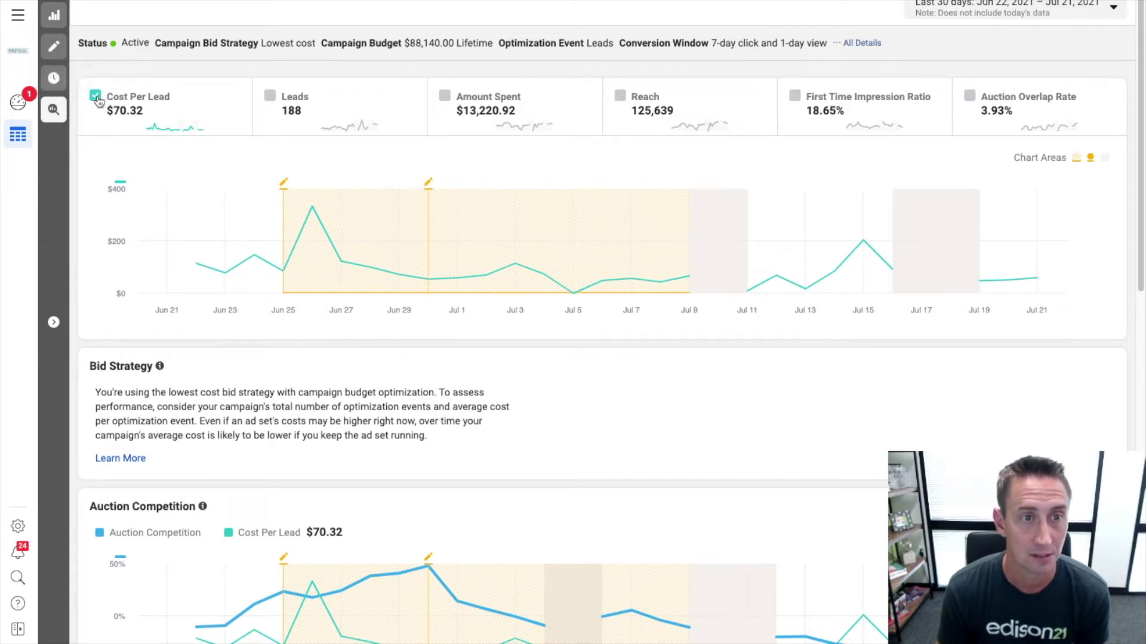
{"action": "left_click", "coordinate": [794, 96]}
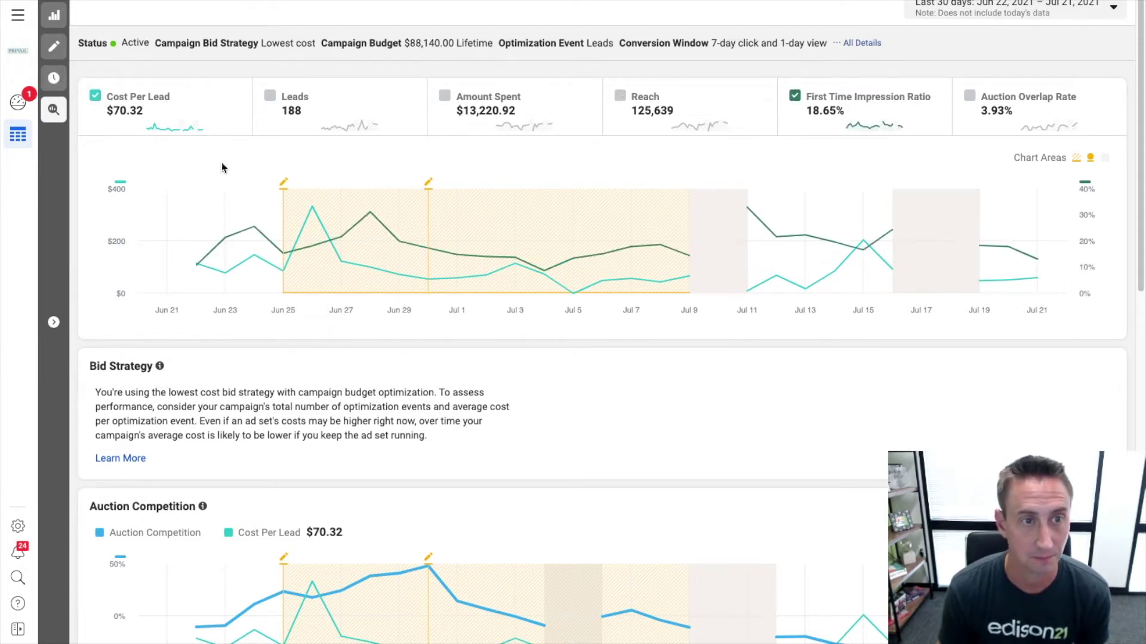
{"action": "left_click", "coordinate": [95, 97]}
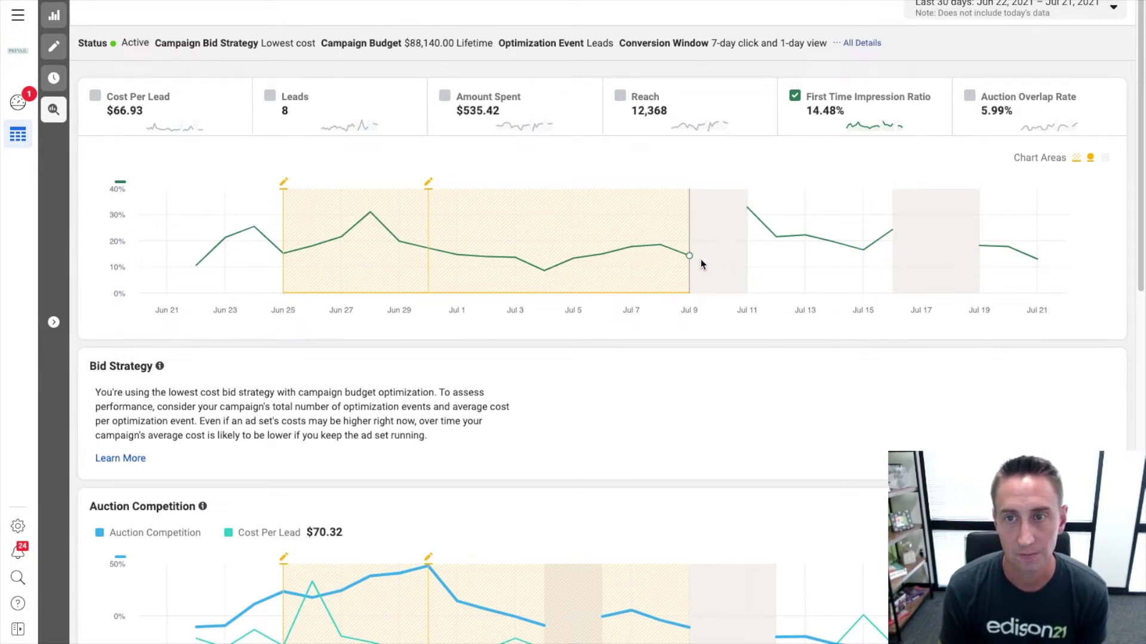
- Plot First Time Impression Ratio in Audience Saturation and open its help article
{"action": "scroll", "coordinate": [617, 256], "scroll_direction": "down", "scroll_amount": 1}
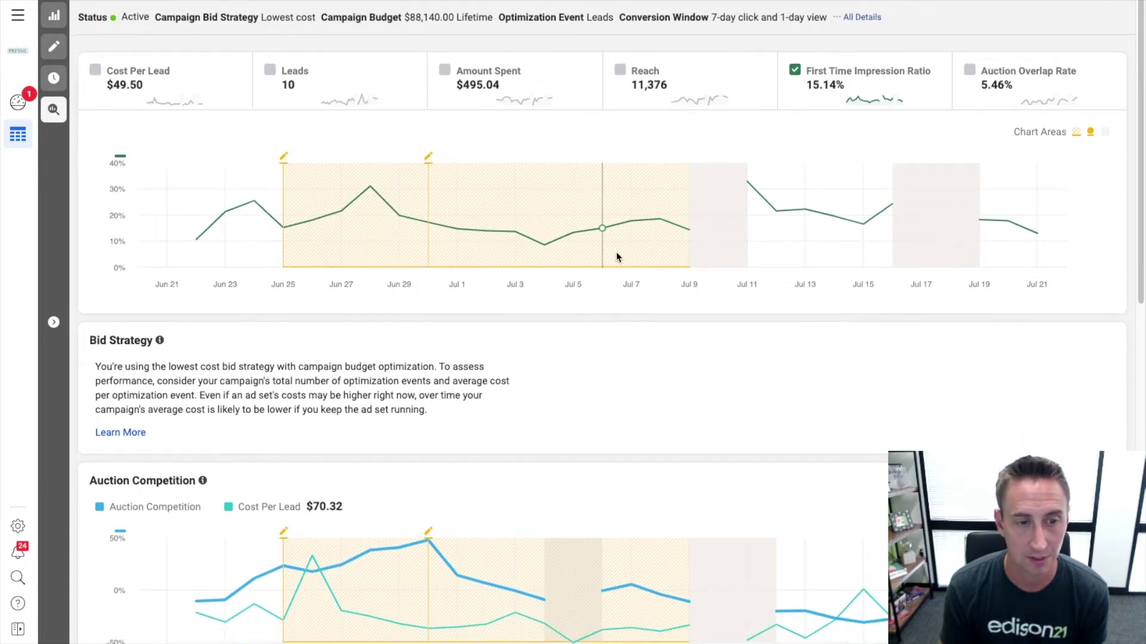
{"action": "scroll", "coordinate": [615, 252], "scroll_direction": "down", "scroll_amount": 6}
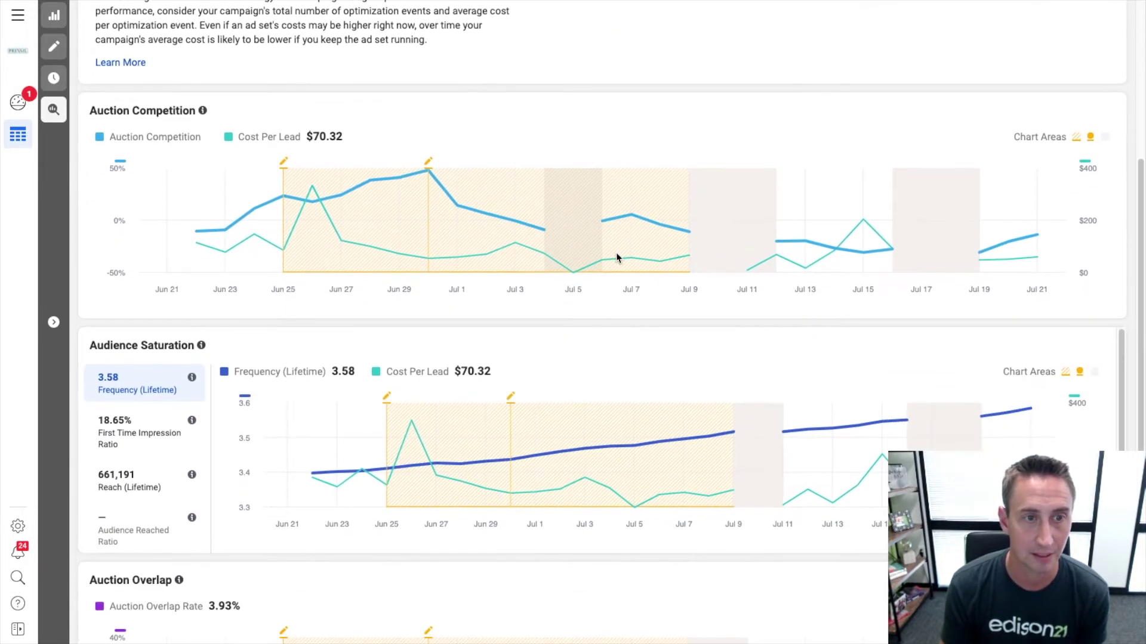
{"action": "scroll", "coordinate": [615, 256], "scroll_direction": "down", "scroll_amount": 1}
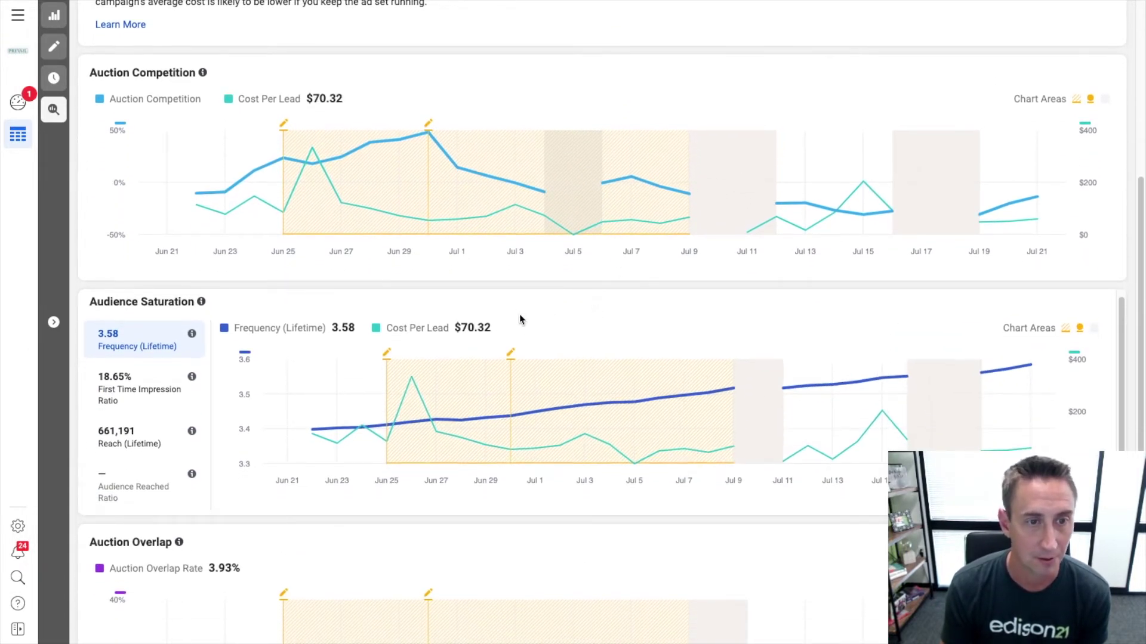
{"action": "left_click", "coordinate": [158, 388]}
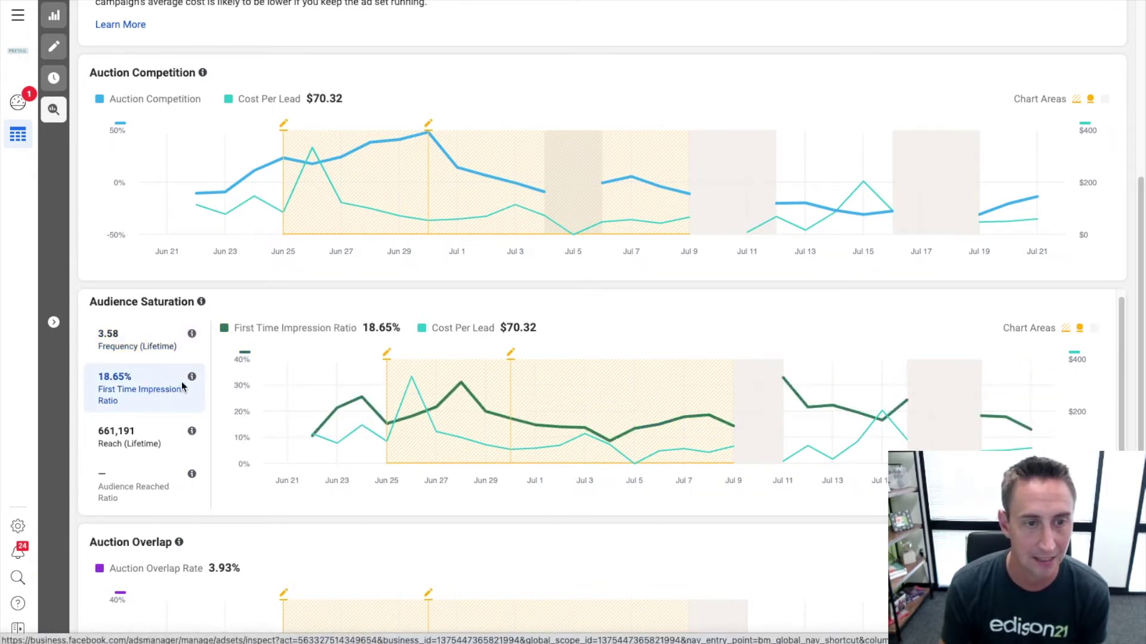
{"action": "mouse_move", "coordinate": [192, 382]}
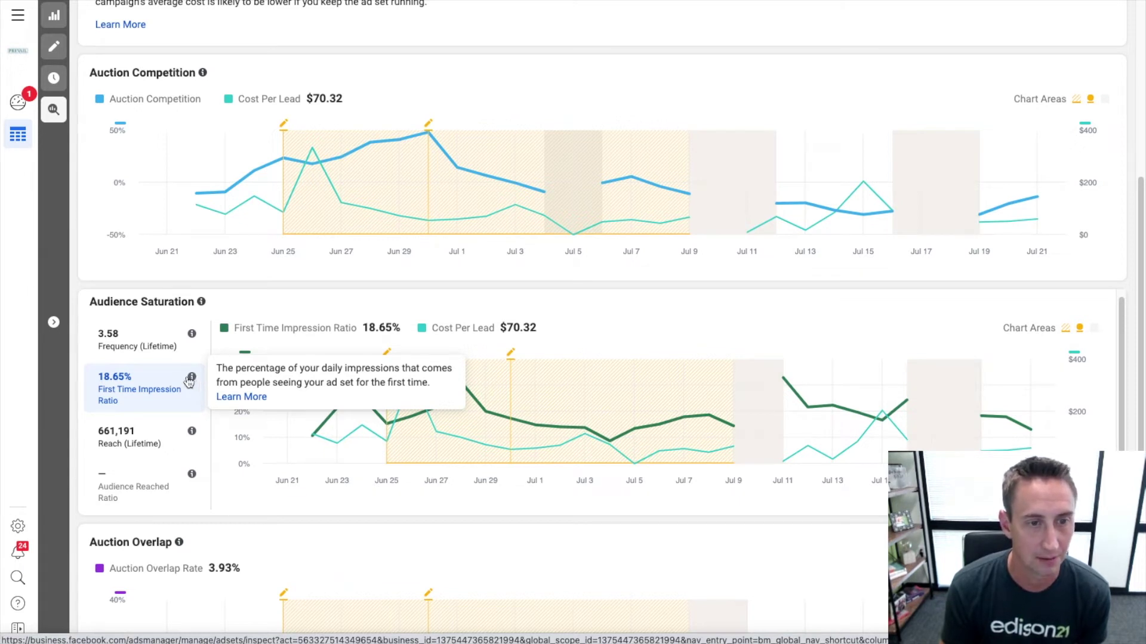
{"action": "left_click", "coordinate": [239, 397]}
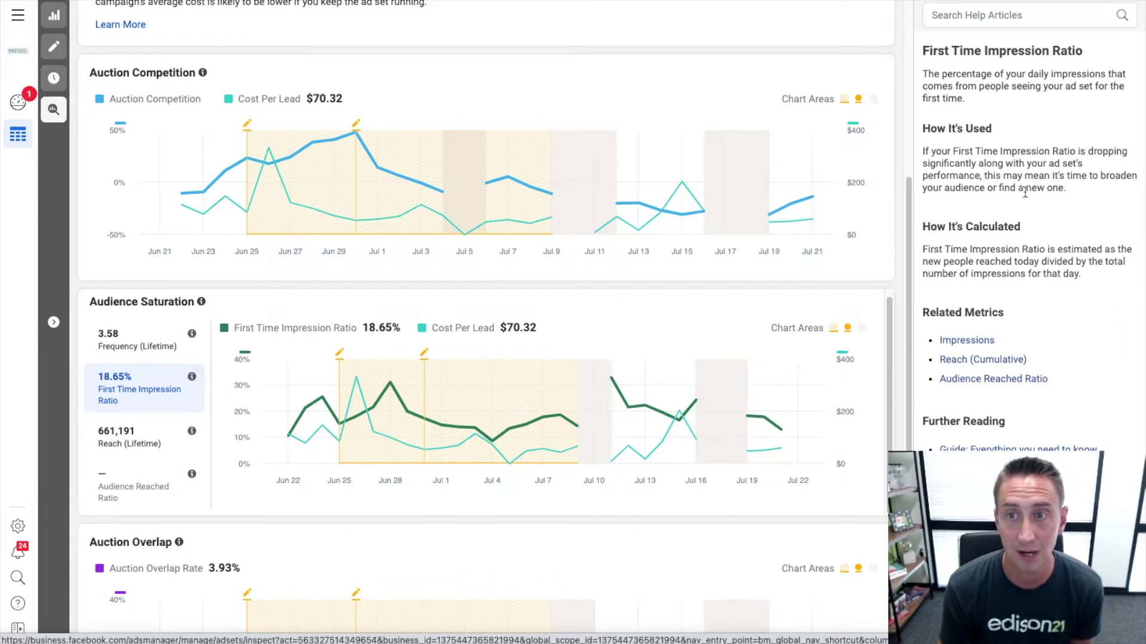
- Close the First Time Impression Ratio help article so the charts span full width
{"action": "left_click", "coordinate": [1081, 44]}
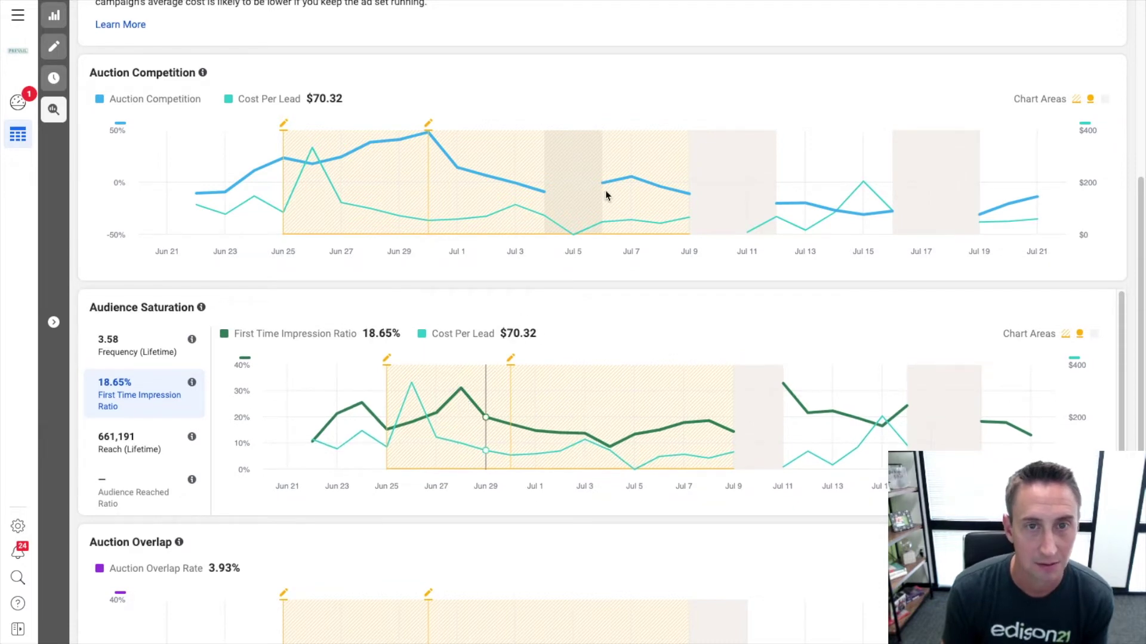
{"action": "scroll", "coordinate": [606, 194], "scroll_direction": "up", "scroll_amount": 7}
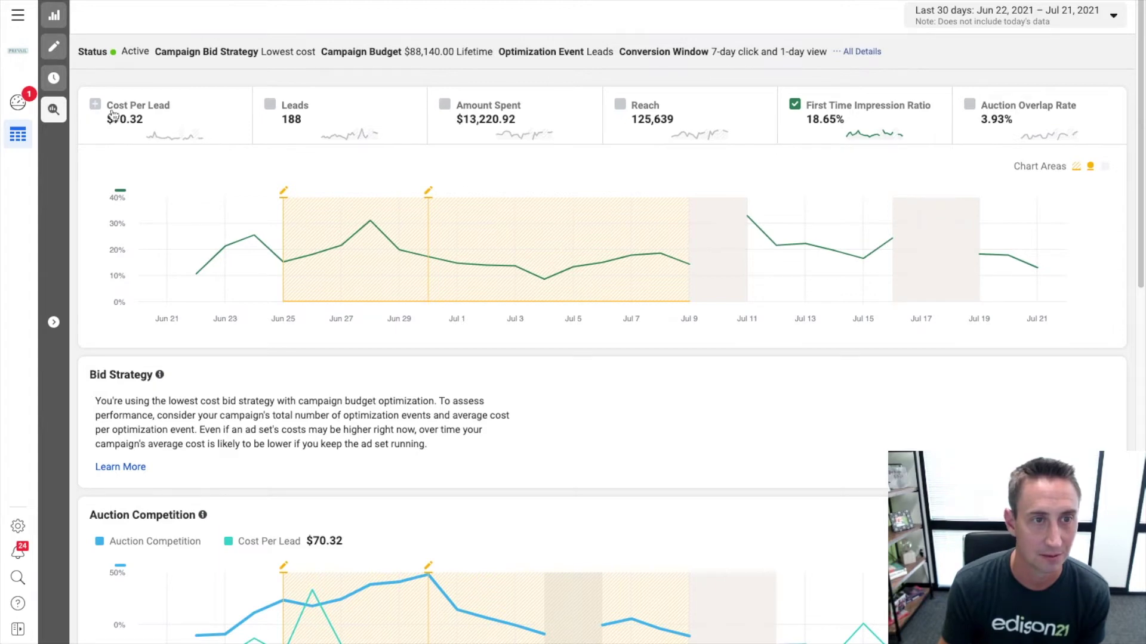
- Add Cost Per Lead back beside First Time Impression Ratio and check the Audience Saturation info
{"action": "left_click", "coordinate": [95, 104]}
{"action": "scroll", "coordinate": [500, 259], "scroll_direction": "down", "scroll_amount": 12}
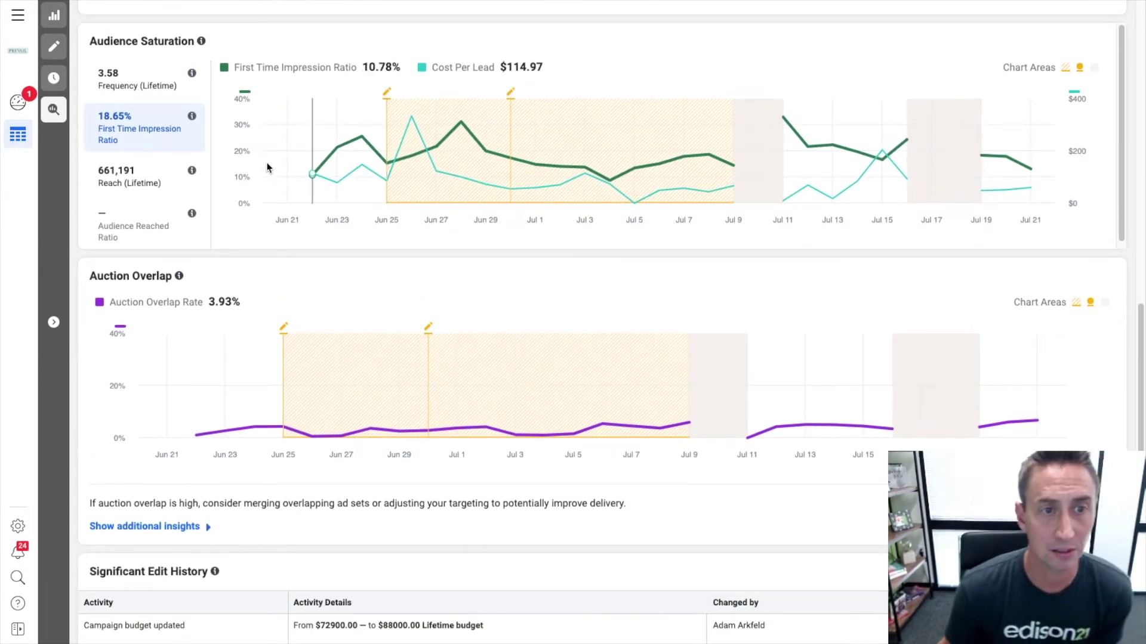
{"action": "mouse_move", "coordinate": [193, 119]}
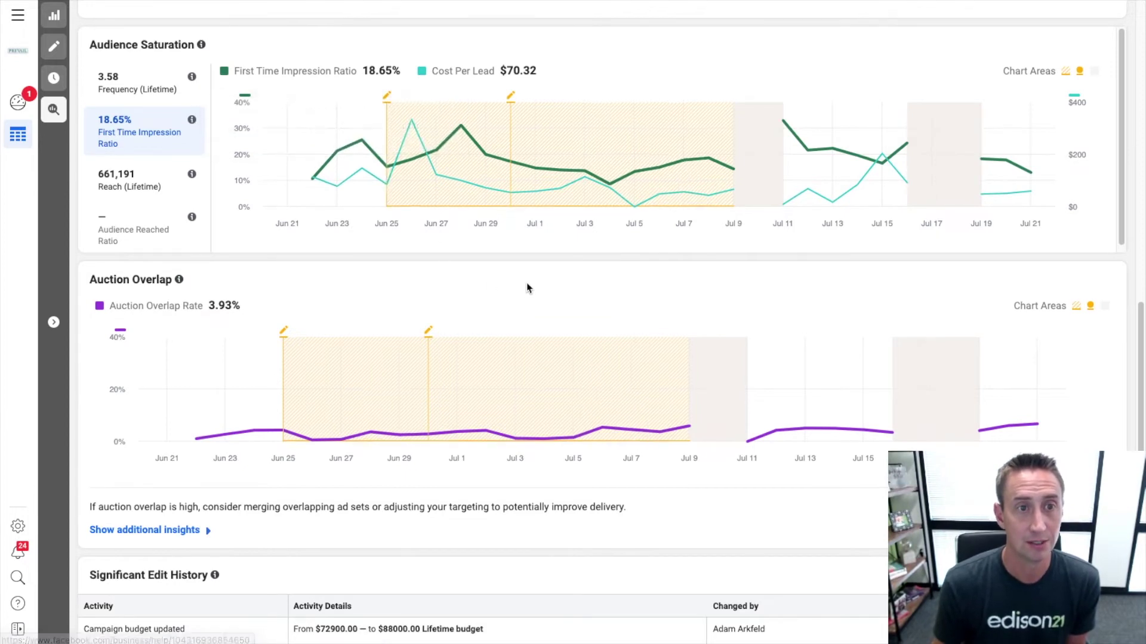
{"action": "scroll", "coordinate": [527, 286], "scroll_direction": "up", "scroll_amount": 4}
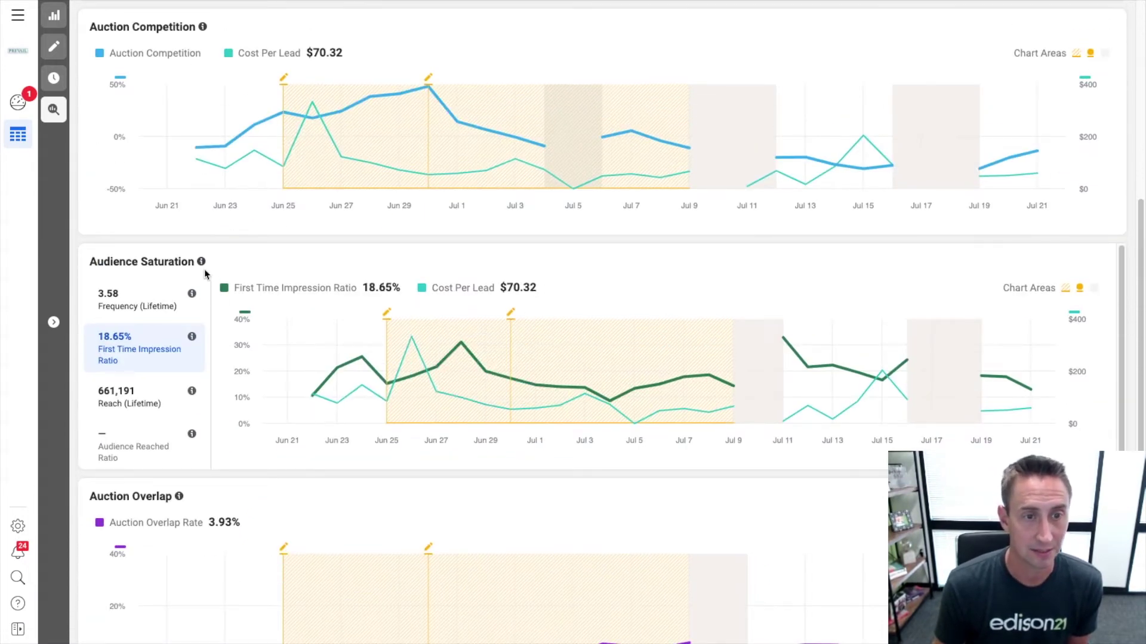
{"action": "mouse_move", "coordinate": [202, 264]}
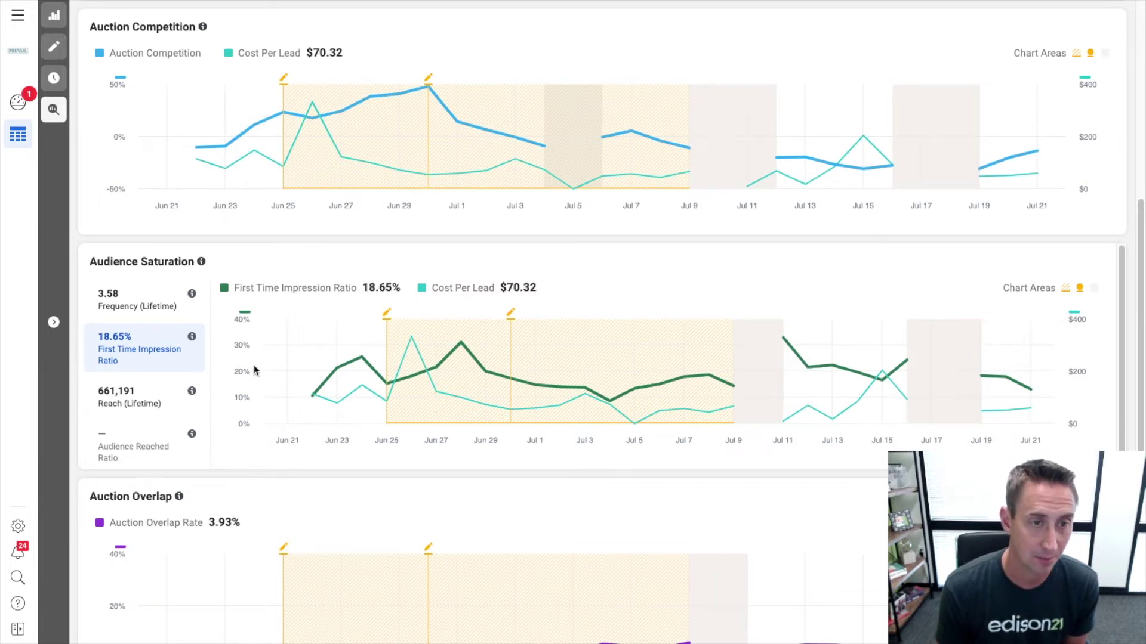
{"action": "scroll", "coordinate": [305, 376], "scroll_direction": "up", "scroll_amount": 2}
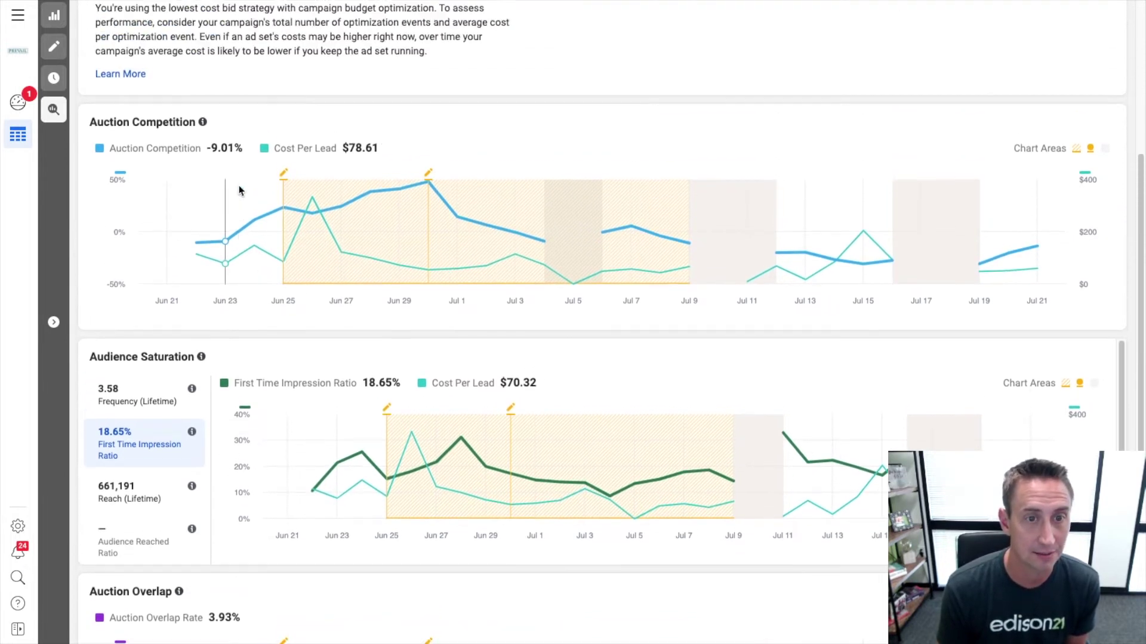
{"action": "scroll", "coordinate": [239, 190], "scroll_direction": "up", "scroll_amount": 2}
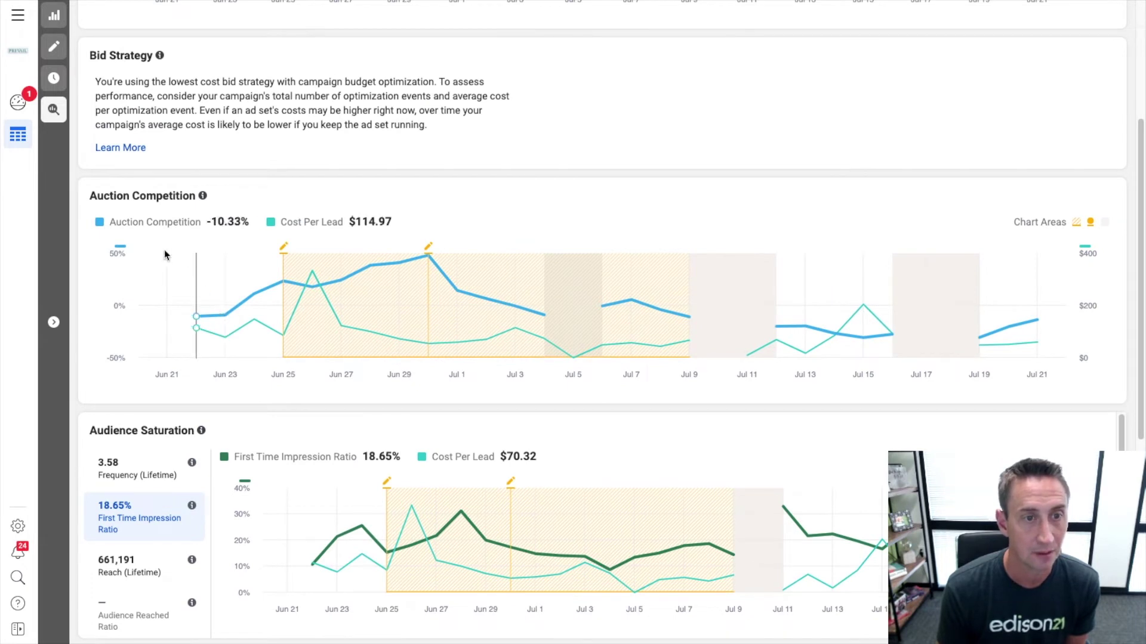
{"action": "mouse_move", "coordinate": [203, 198]}
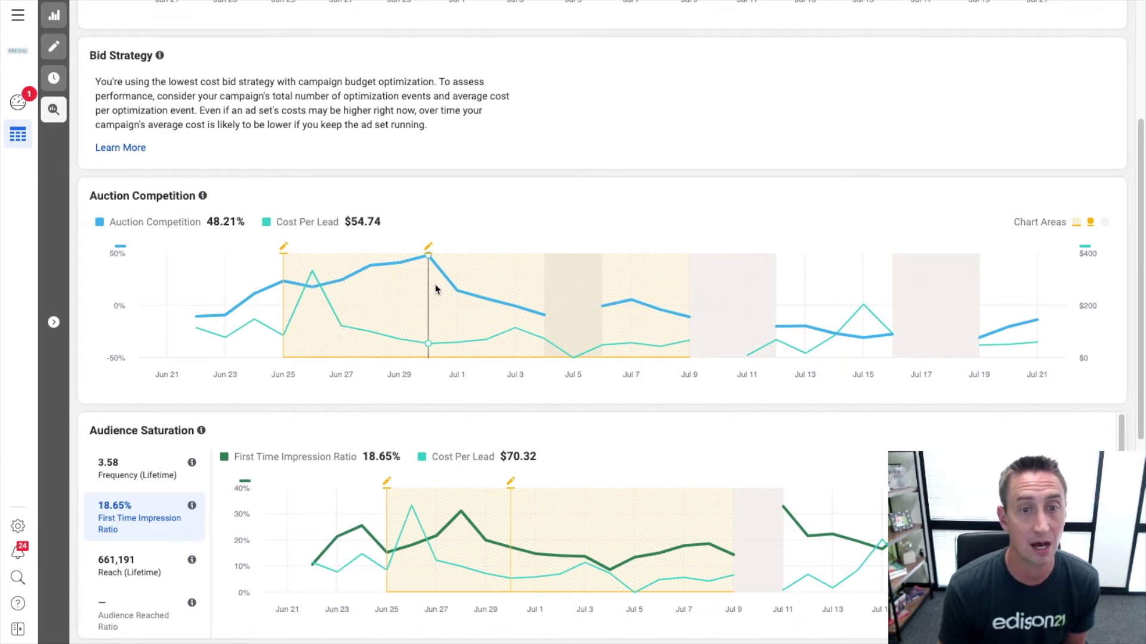
{"action": "scroll", "coordinate": [433, 290], "scroll_direction": "up", "scroll_amount": 5}
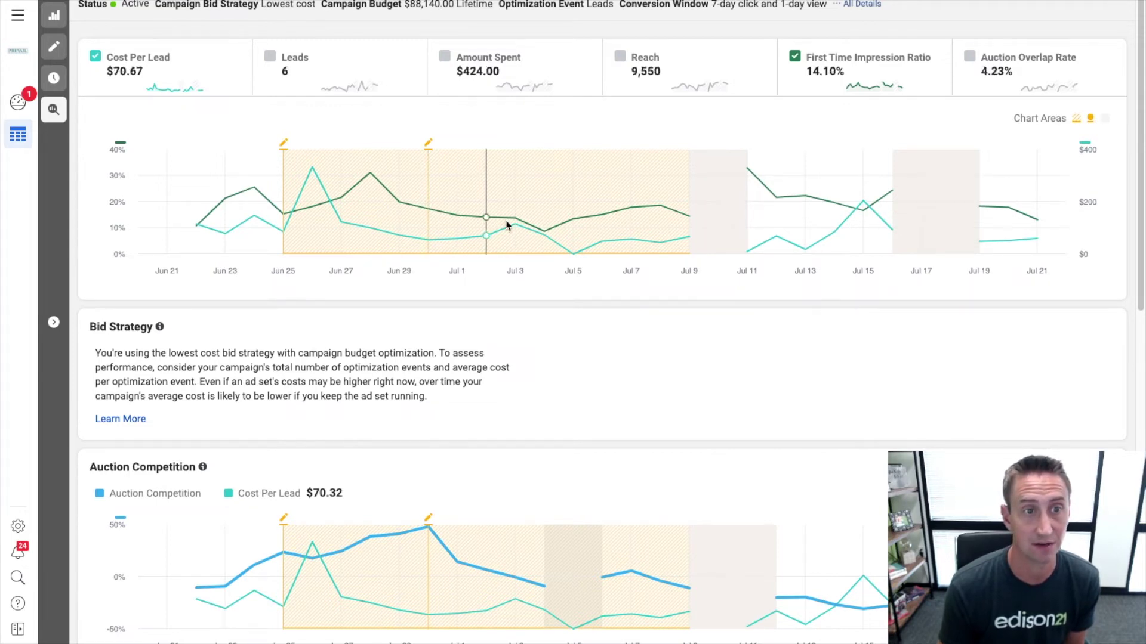
{"action": "scroll", "coordinate": [436, 323], "scroll_direction": "down", "scroll_amount": 5}
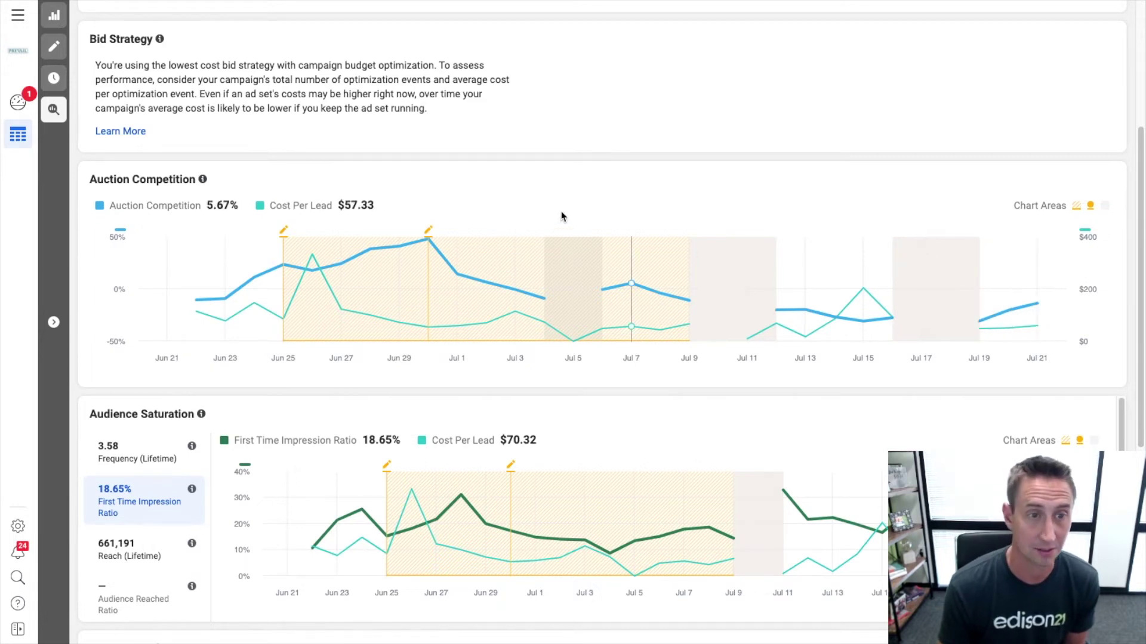
{"action": "scroll", "coordinate": [534, 190], "scroll_direction": "down", "scroll_amount": 4}
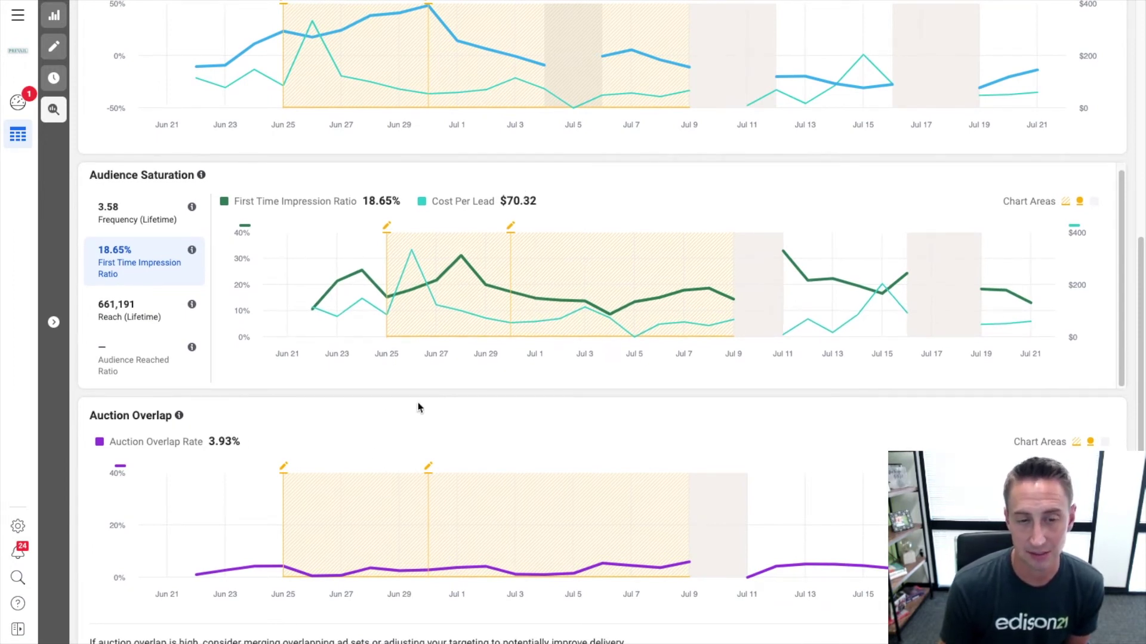
- Scroll down to the Auction Overlap chart, which reads 3.93% near the end
{"action": "scroll", "coordinate": [418, 407], "scroll_direction": "down", "scroll_amount": 3}
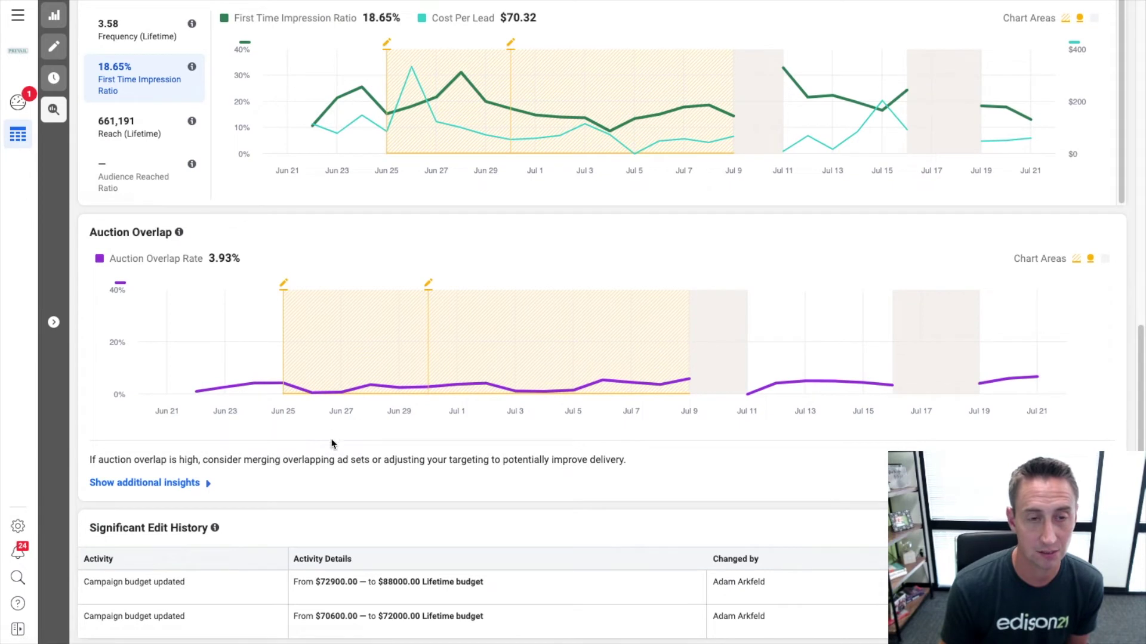
{"action": "mouse_move", "coordinate": [177, 233]}
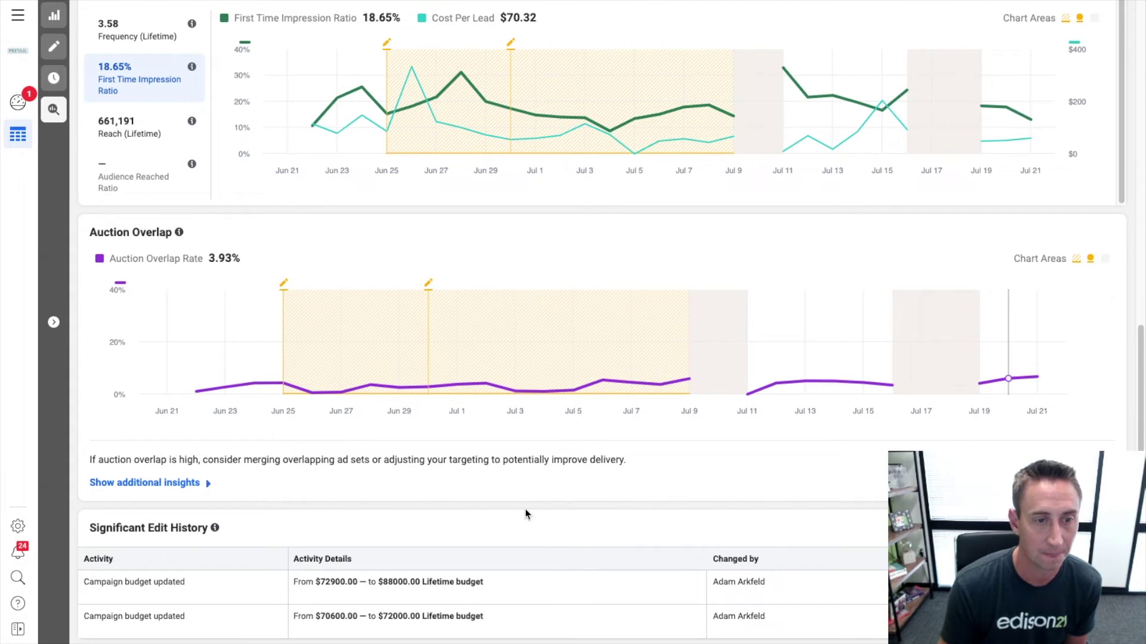
- Expand the top overlapping ad sets, then deselect the Page Engagement lookalike in the ad sets list
{"action": "left_click", "coordinate": [173, 484]}
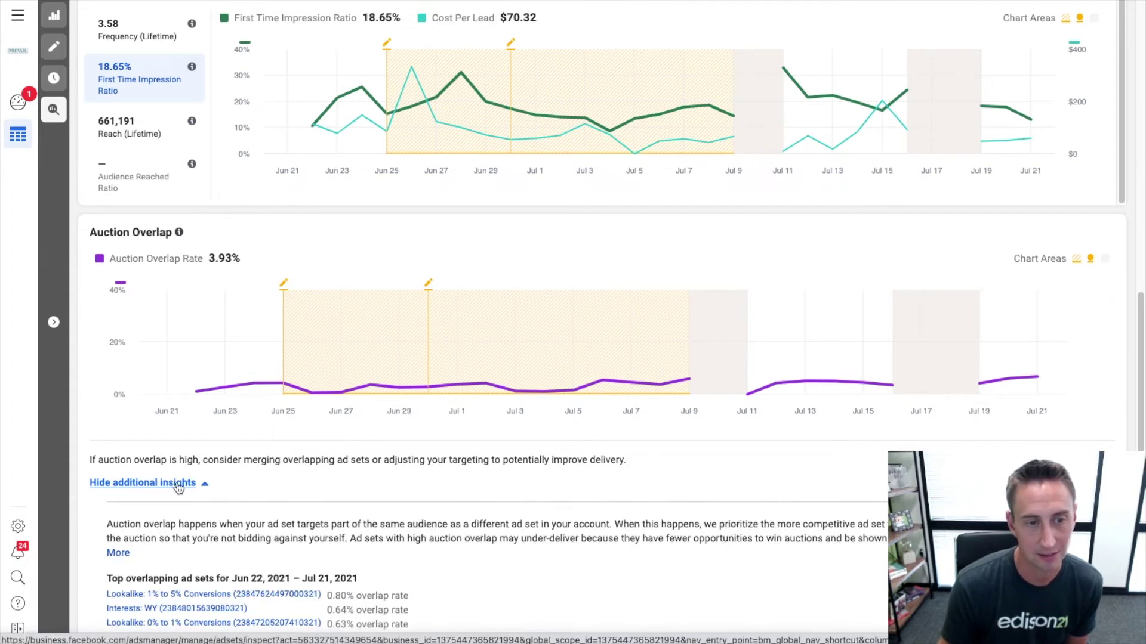
{"action": "scroll", "coordinate": [382, 478], "scroll_direction": "down", "scroll_amount": 1}
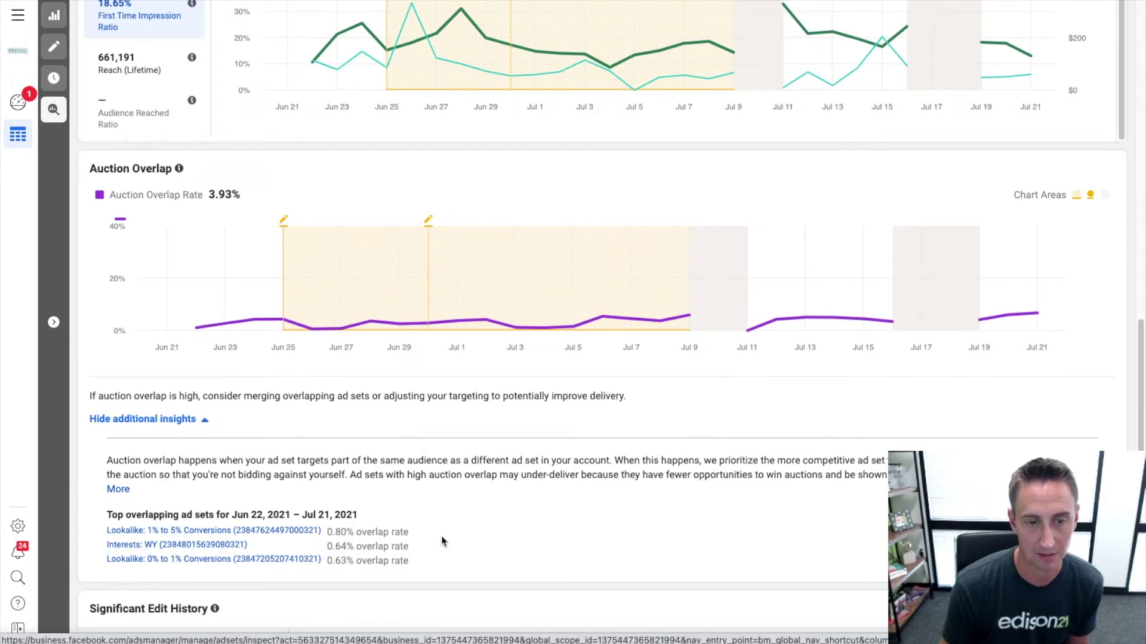
{"action": "scroll", "coordinate": [471, 500], "scroll_direction": "up", "scroll_amount": 6}
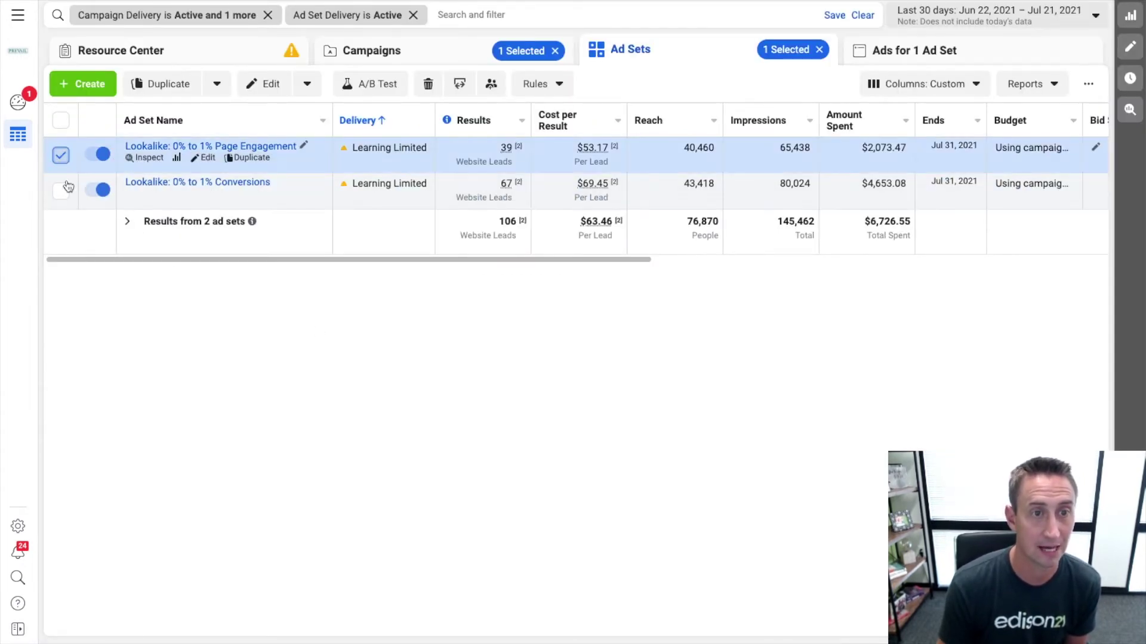
{"action": "left_click", "coordinate": [61, 155]}
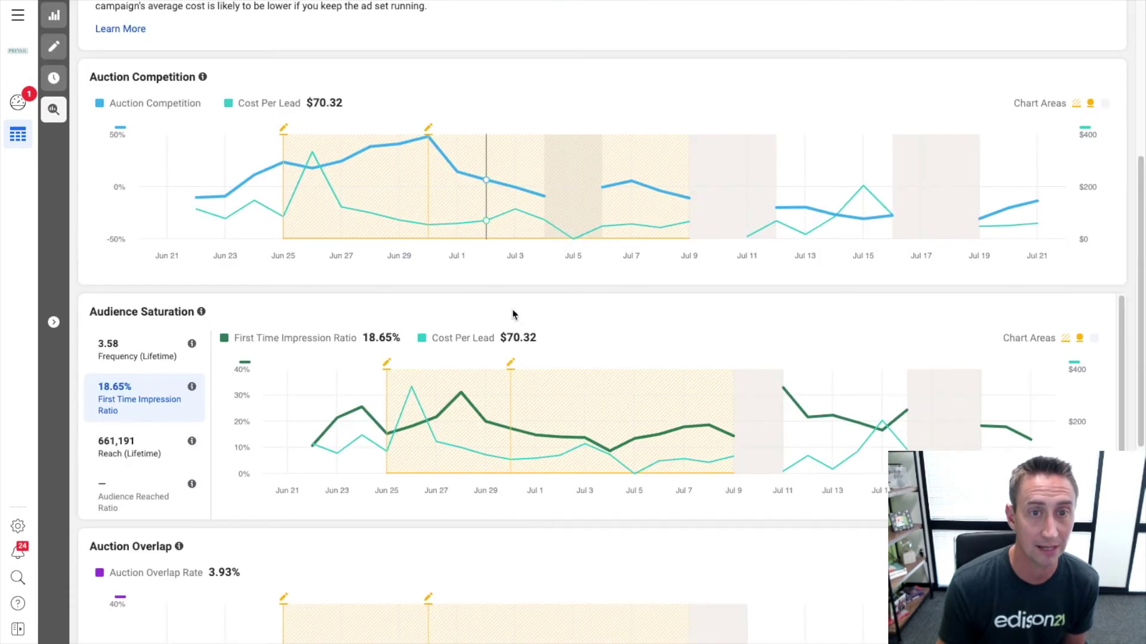
- Inspect the Lookalike: 0% to 1% Page Engagement ad set, showing $53.17 per lead
{"action": "scroll", "coordinate": [512, 309], "scroll_direction": "up", "scroll_amount": 5}
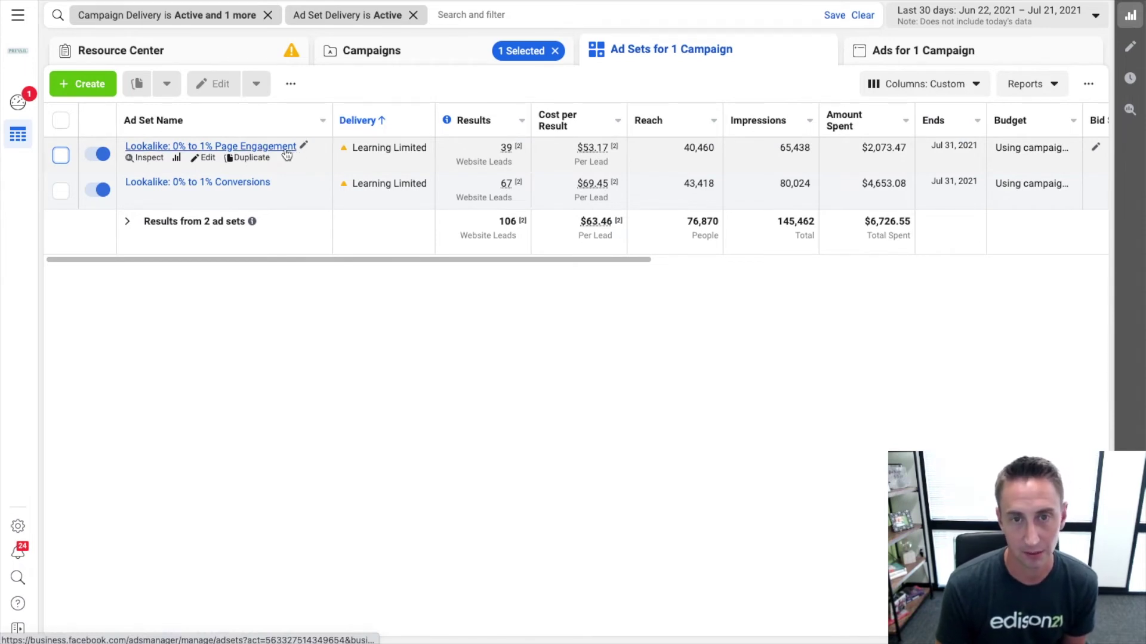
{"action": "mouse_move", "coordinate": [601, 160]}
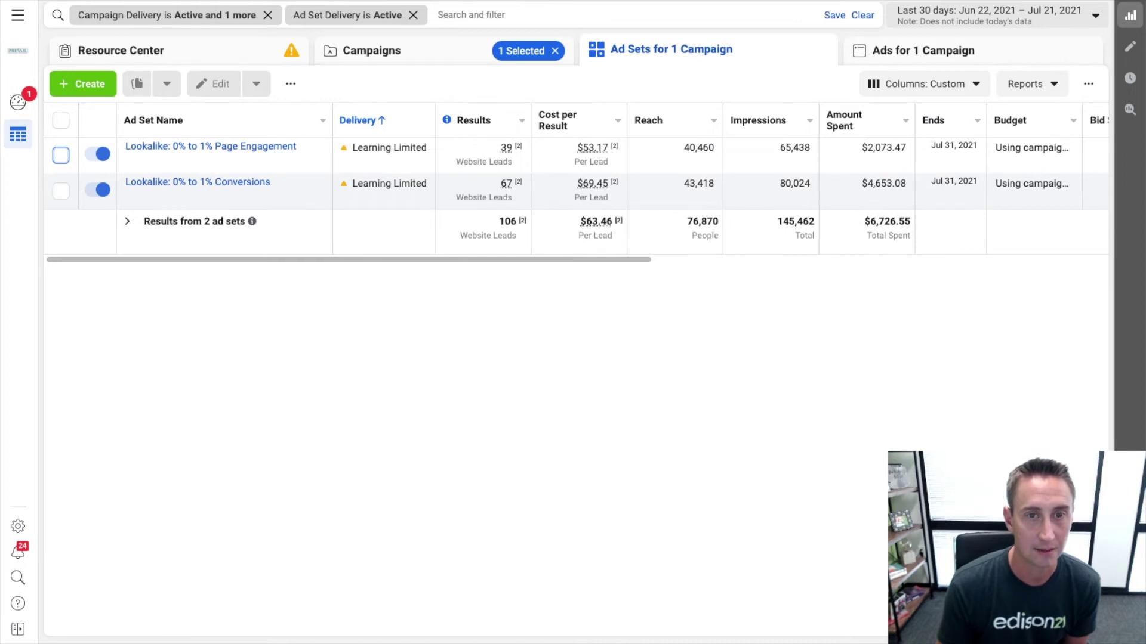
{"action": "left_click", "coordinate": [1129, 109]}
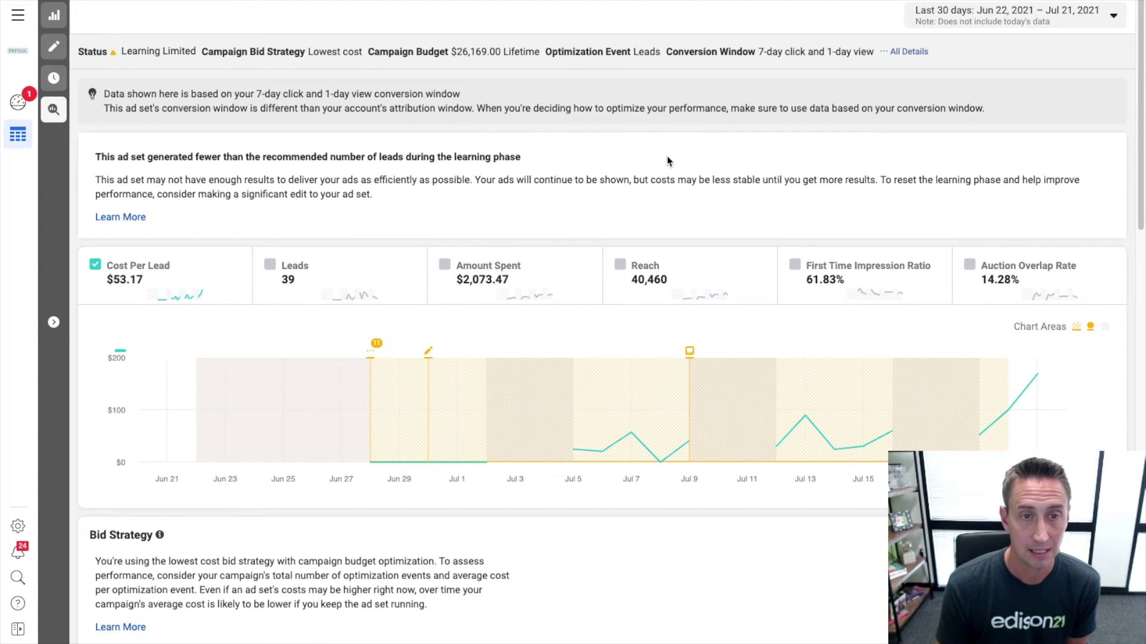
- Chart First Time Impression Ratio without Cost Per Lead, then view the Jun 28 significant edits
{"action": "scroll", "coordinate": [683, 163], "scroll_direction": "down", "scroll_amount": 1}
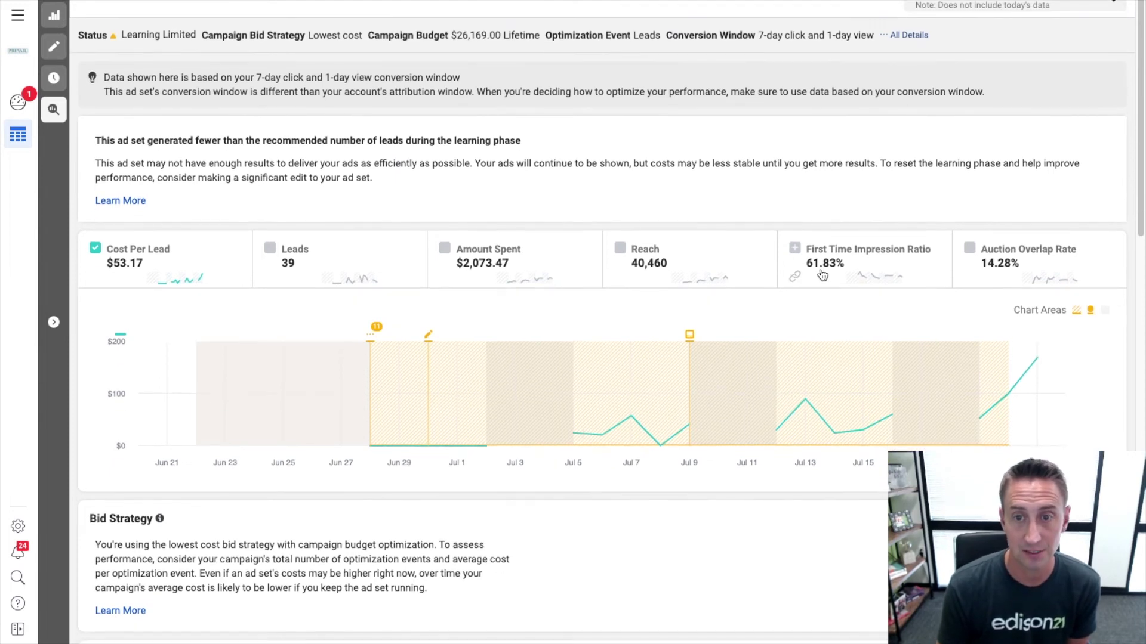
{"action": "left_click", "coordinate": [818, 265]}
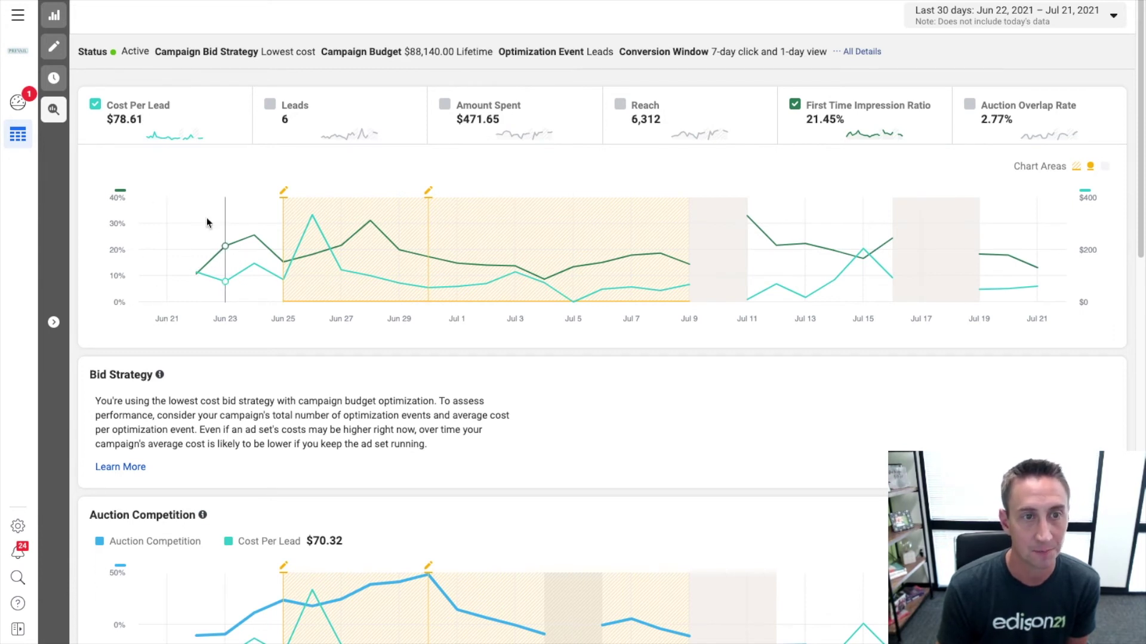
{"action": "left_click", "coordinate": [95, 104]}
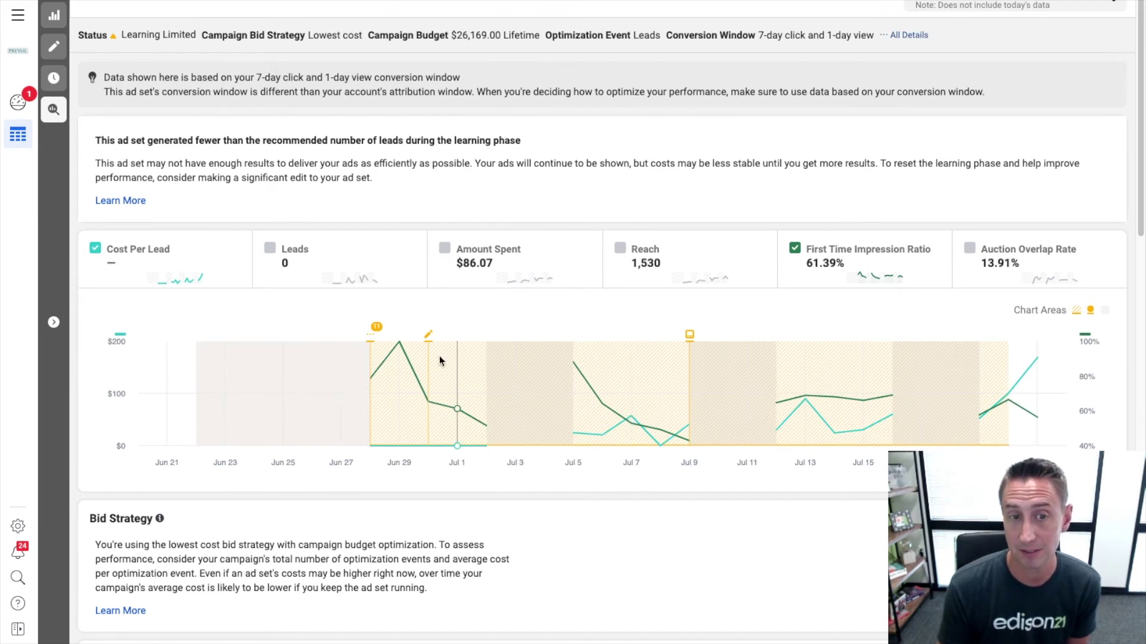
{"action": "left_click", "coordinate": [376, 417]}
- Plot First Time Impression Ratio in the Page Engagement lookalike's Audience Saturation chart
{"action": "scroll", "coordinate": [654, 304], "scroll_direction": "down", "scroll_amount": 7}
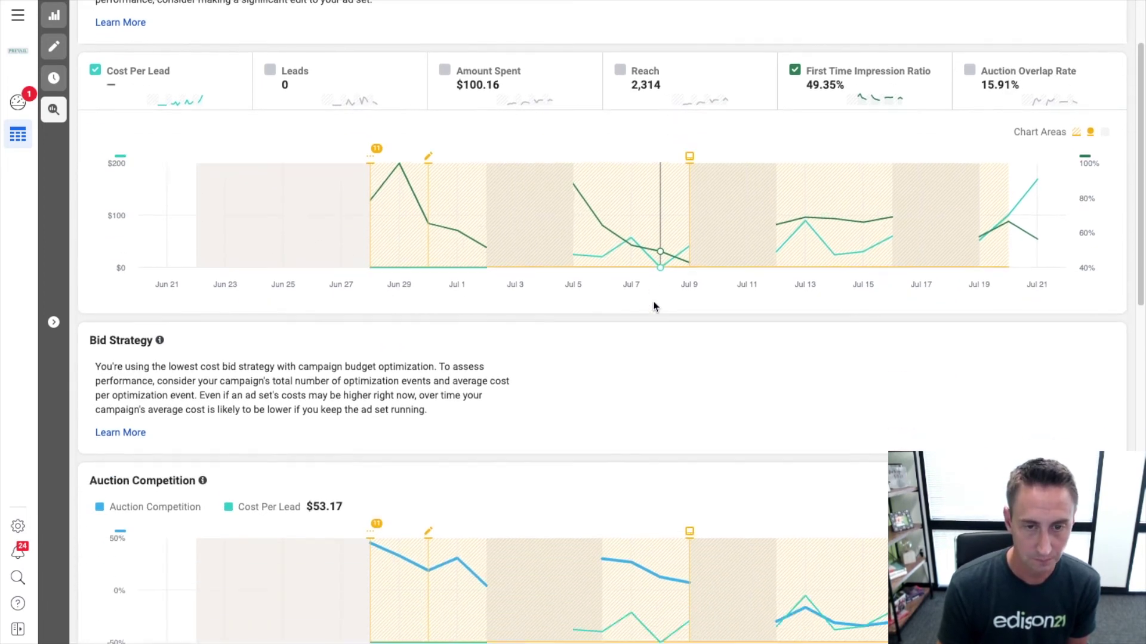
{"action": "scroll", "coordinate": [652, 299], "scroll_direction": "down", "scroll_amount": 3}
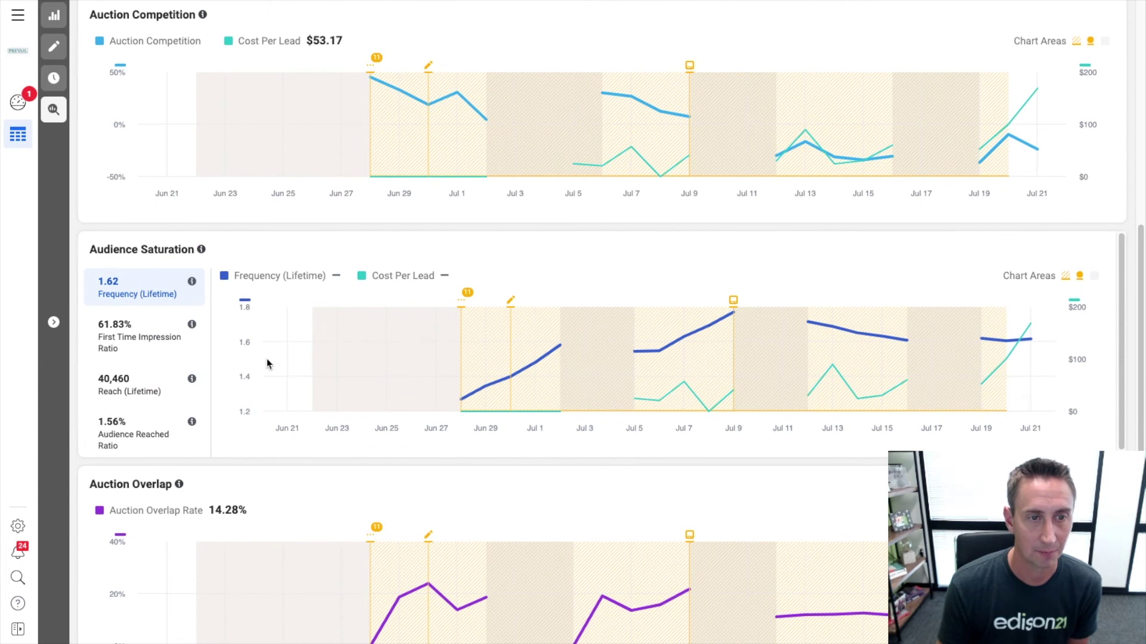
{"action": "left_click", "coordinate": [143, 342]}
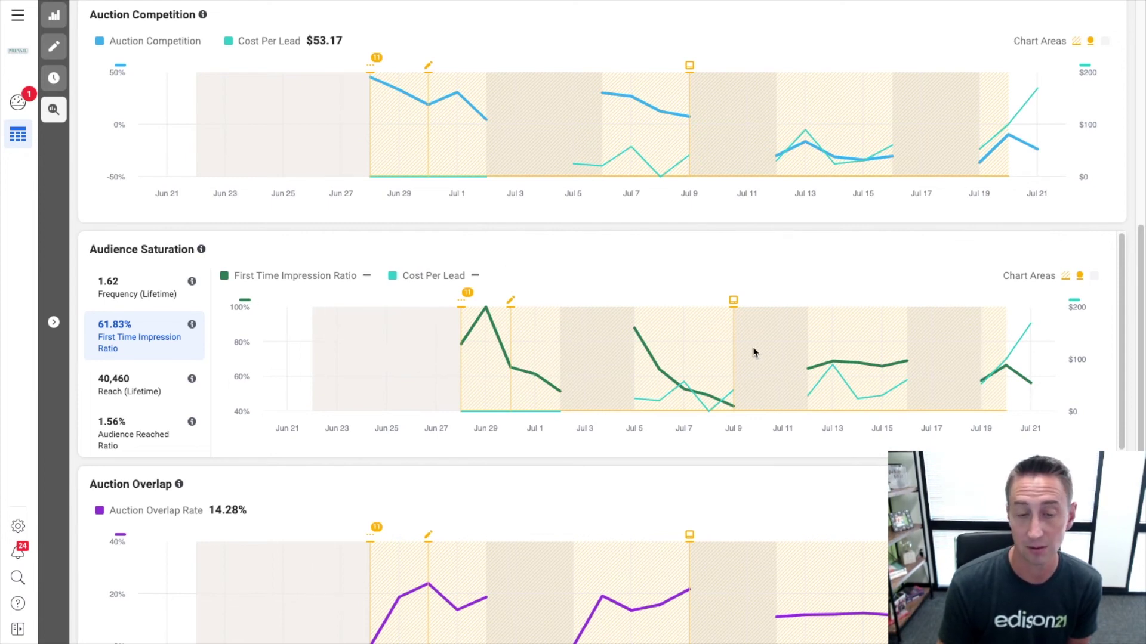
- Reveal the top overlapping ad sets under the 14.28% Auction Overlap Rate
{"action": "scroll", "coordinate": [508, 376], "scroll_direction": "down", "scroll_amount": 2}
{"action": "scroll", "coordinate": [508, 376], "scroll_direction": "down", "scroll_amount": 4}
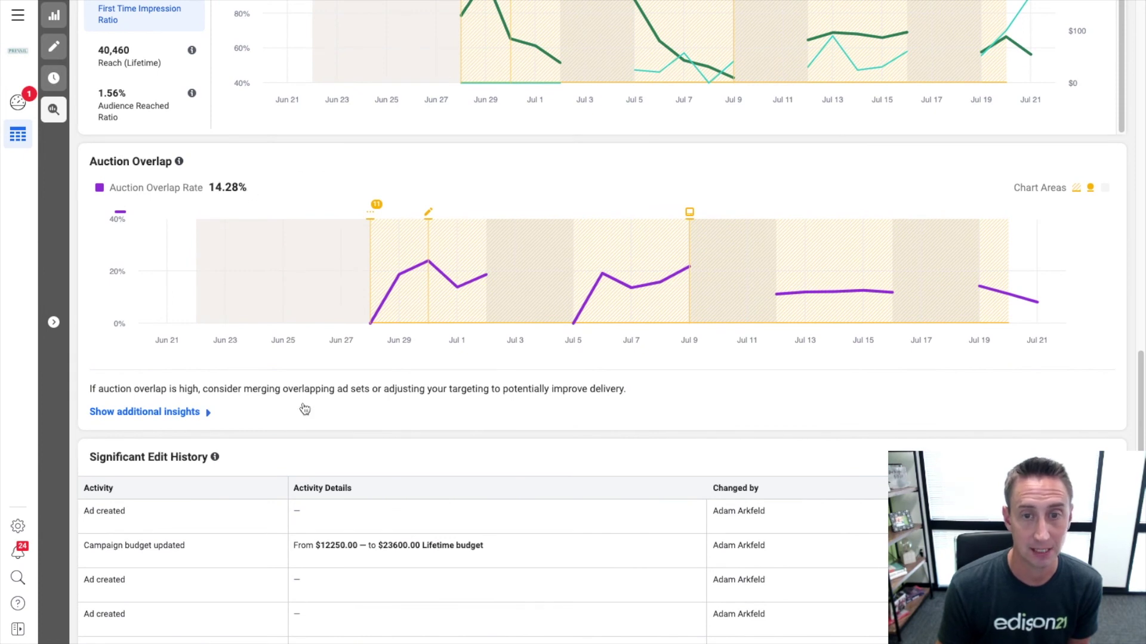
{"action": "left_click", "coordinate": [182, 413]}
- Review the overlapping ad sets, led by Conversions 0%–1% at 6.12%, then return to the panel top
{"action": "scroll", "coordinate": [432, 418], "scroll_direction": "down", "scroll_amount": 1}
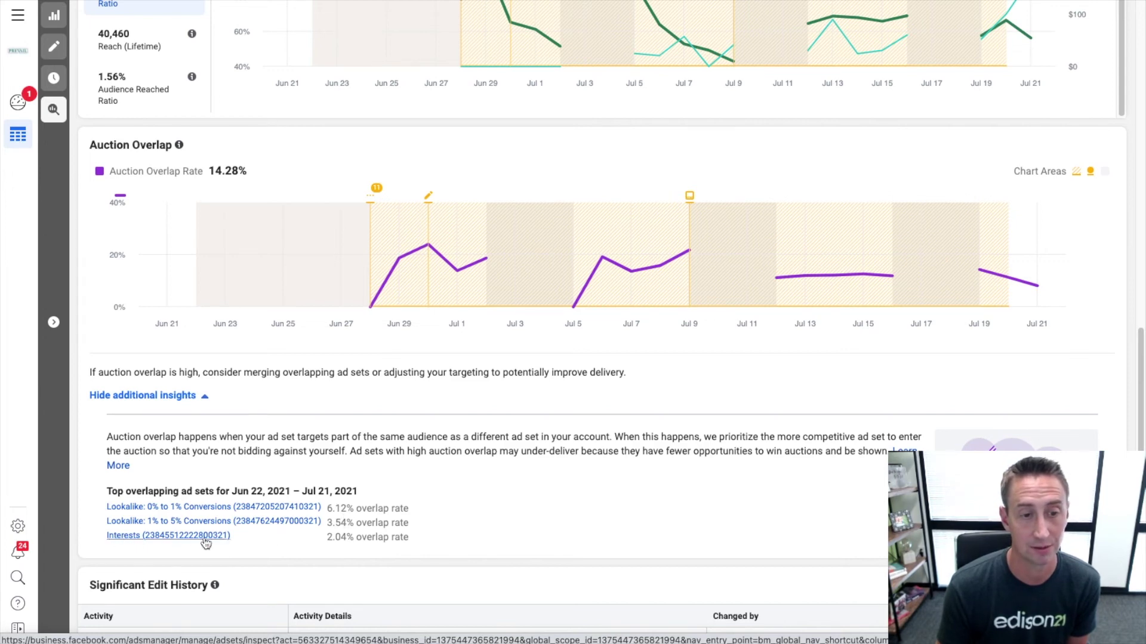
{"action": "scroll", "coordinate": [546, 478], "scroll_direction": "up", "scroll_amount": 3}
{"action": "scroll", "coordinate": [546, 477], "scroll_direction": "up", "scroll_amount": 15}
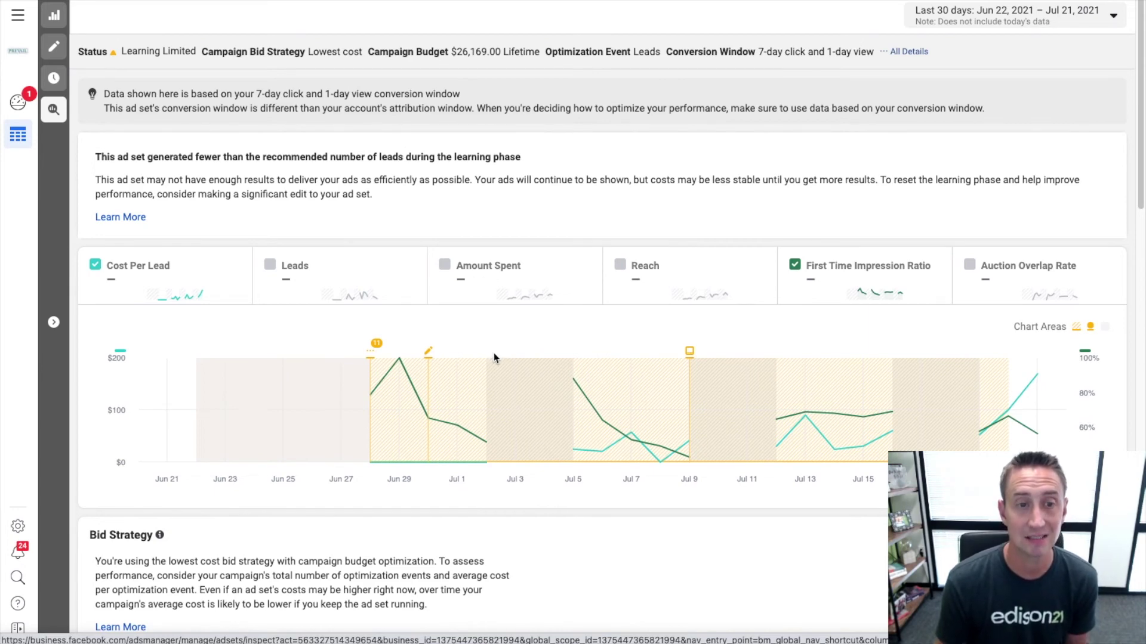
- Plot Frequency (Lifetime) in the $70.32-per-lead ad set's Audience Saturation chart
{"action": "scroll", "coordinate": [494, 357], "scroll_direction": "down", "scroll_amount": 7}
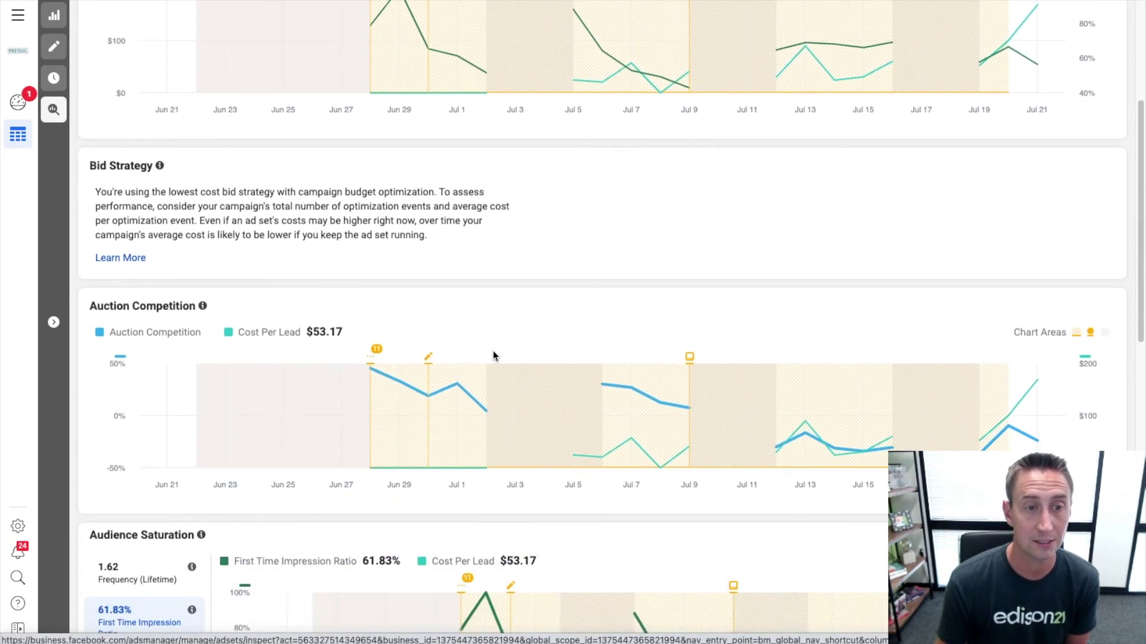
{"action": "scroll", "coordinate": [414, 416], "scroll_direction": "down", "scroll_amount": 2}
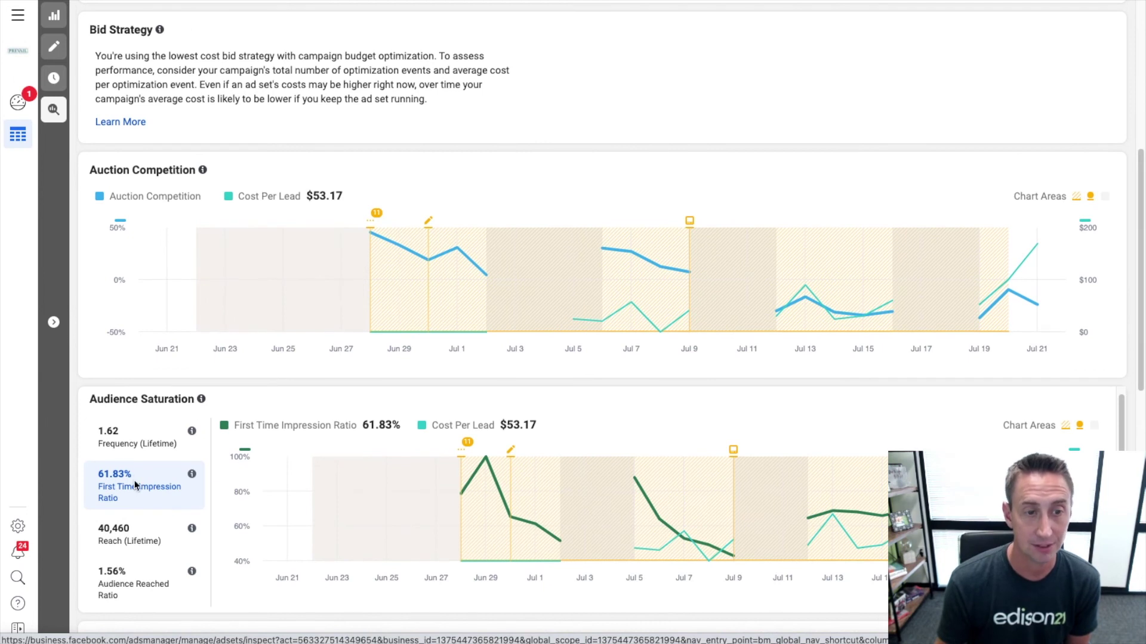
{"action": "left_click", "coordinate": [147, 445]}
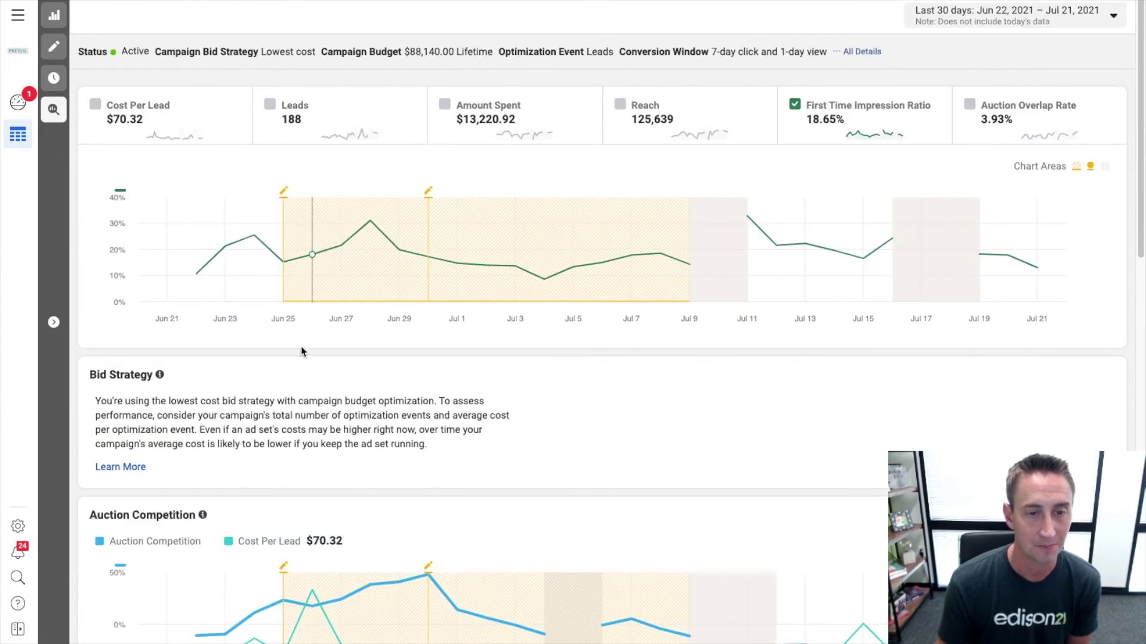
- Plot Reach (Lifetime), reaching 661,191, then switch the chart to First Time Impression Ratio
{"action": "scroll", "coordinate": [304, 346], "scroll_direction": "down", "scroll_amount": 7}
{"action": "scroll", "coordinate": [306, 347], "scroll_direction": "down", "scroll_amount": 2}
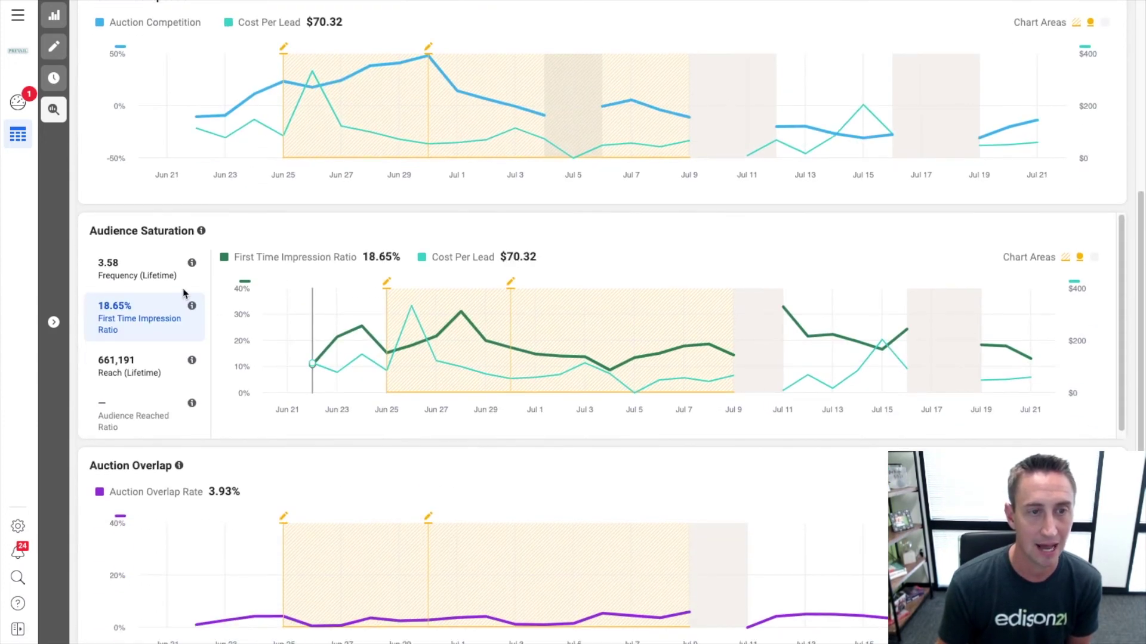
{"action": "left_click", "coordinate": [124, 377]}
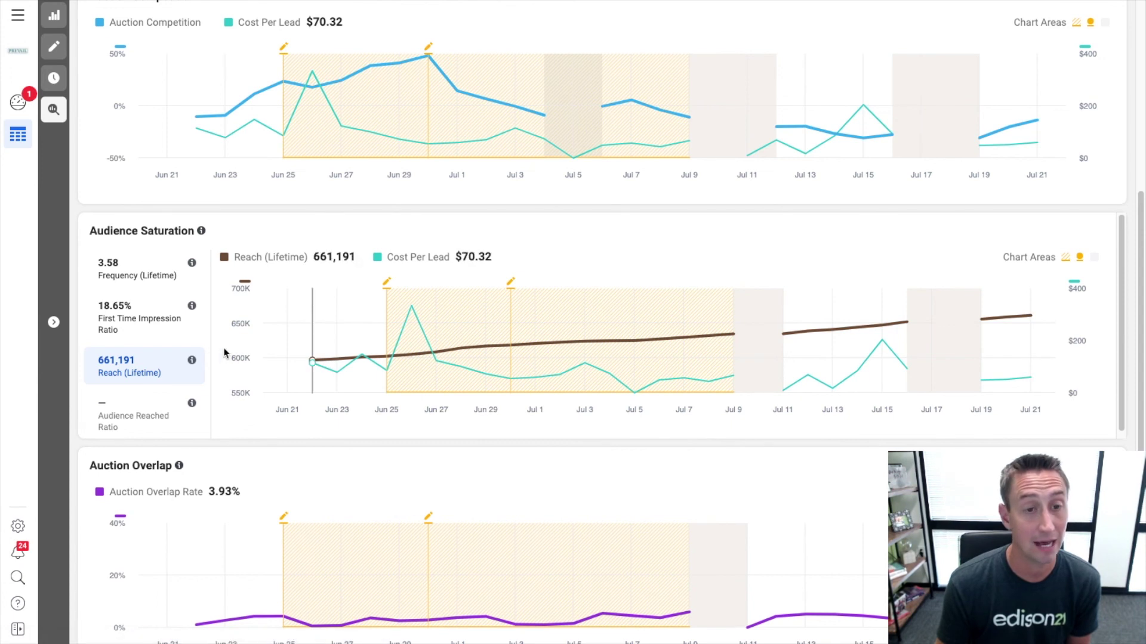
{"action": "mouse_move", "coordinate": [432, 331]}
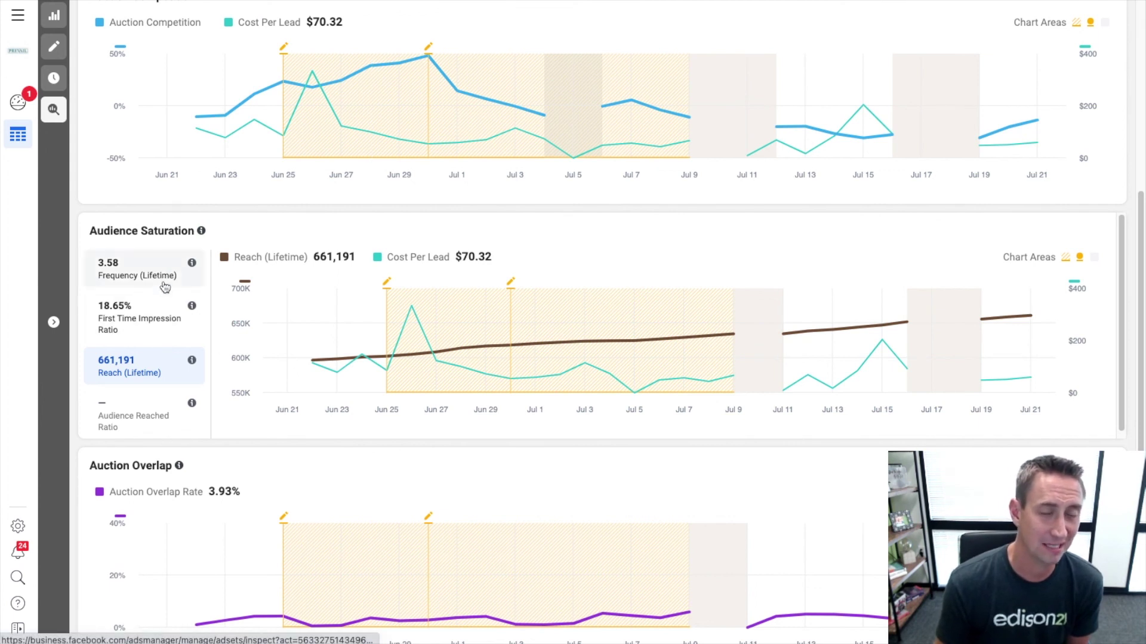
{"action": "left_click", "coordinate": [164, 328]}
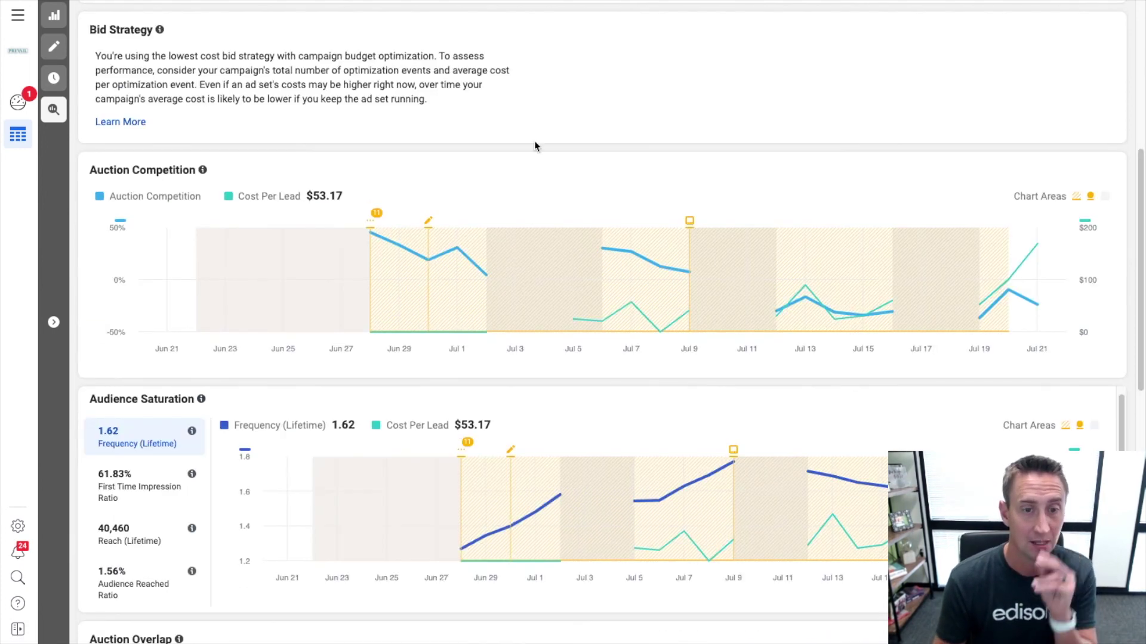
- Plot First Time Impression Ratio, 61.83% overall, for the $53.17-per-lead lookalike
{"action": "scroll", "coordinate": [573, 266], "scroll_direction": "down", "scroll_amount": 5}
{"action": "left_click", "coordinate": [152, 270]}
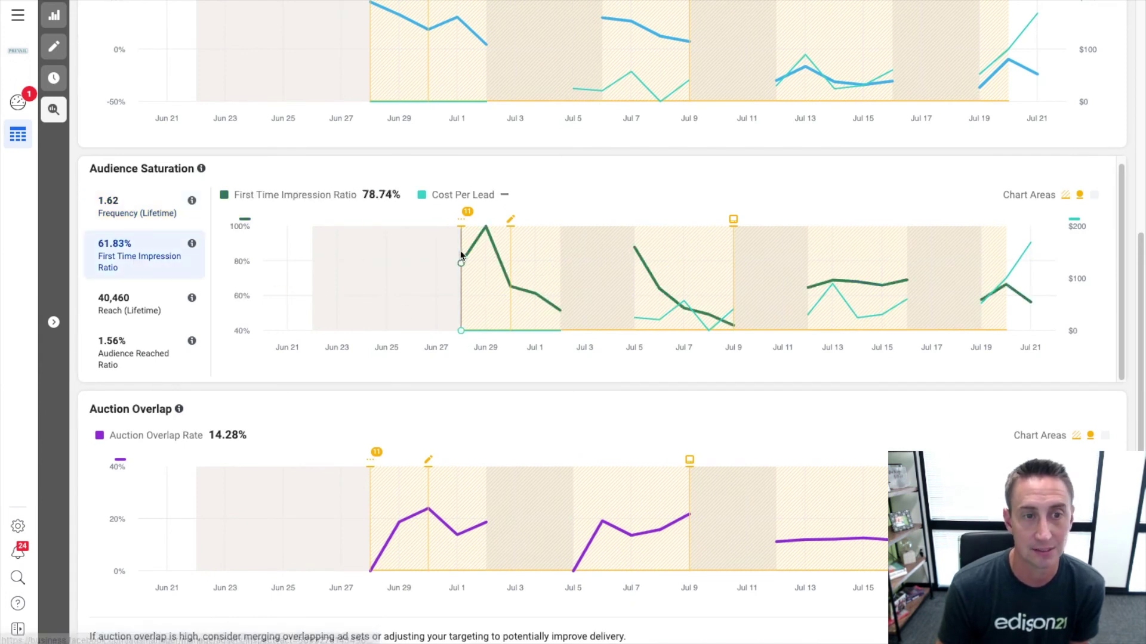